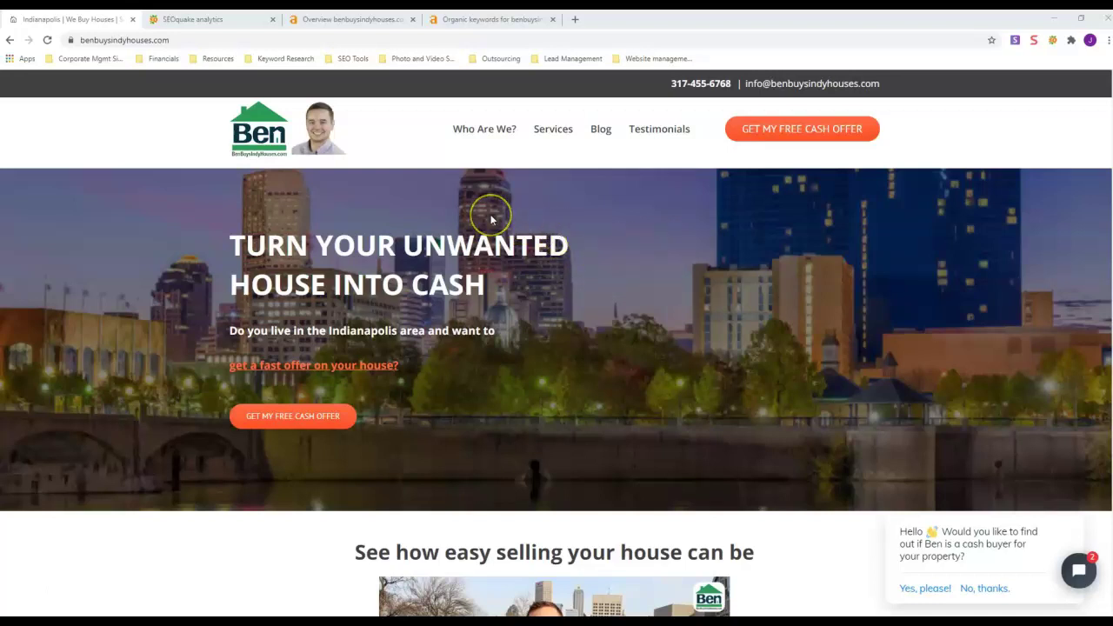
Examine the homepage's intro video, introductory text, "As Featured In" logos and $1000 Highest Offer Guarantee.
scroll(491, 219, down, 1)
scroll(491, 219, up, 1)
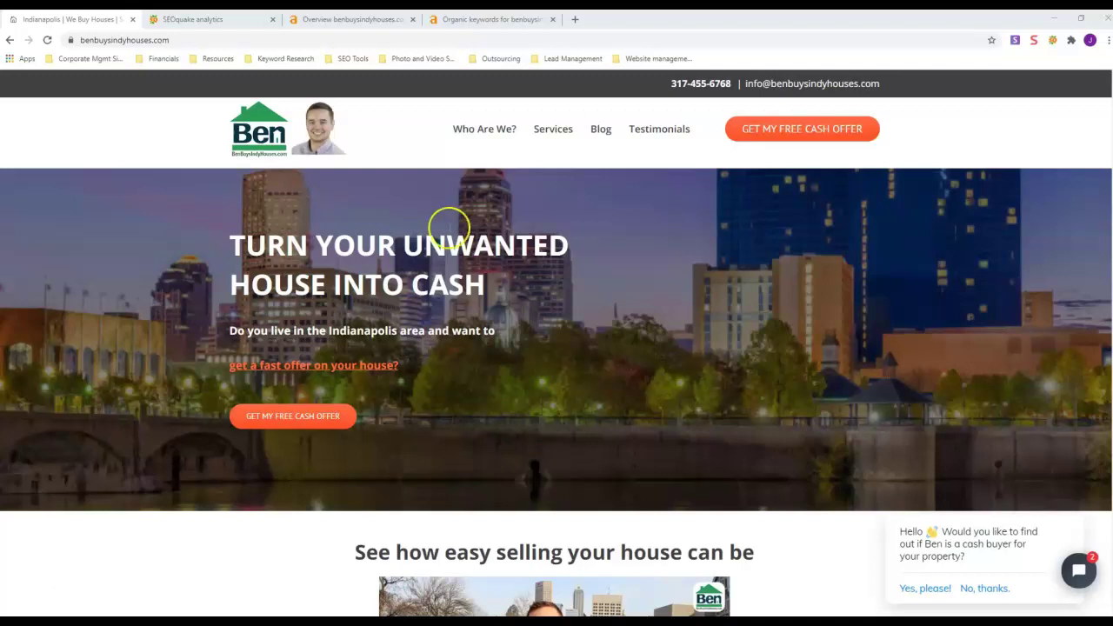
scroll(561, 400, down, 3)
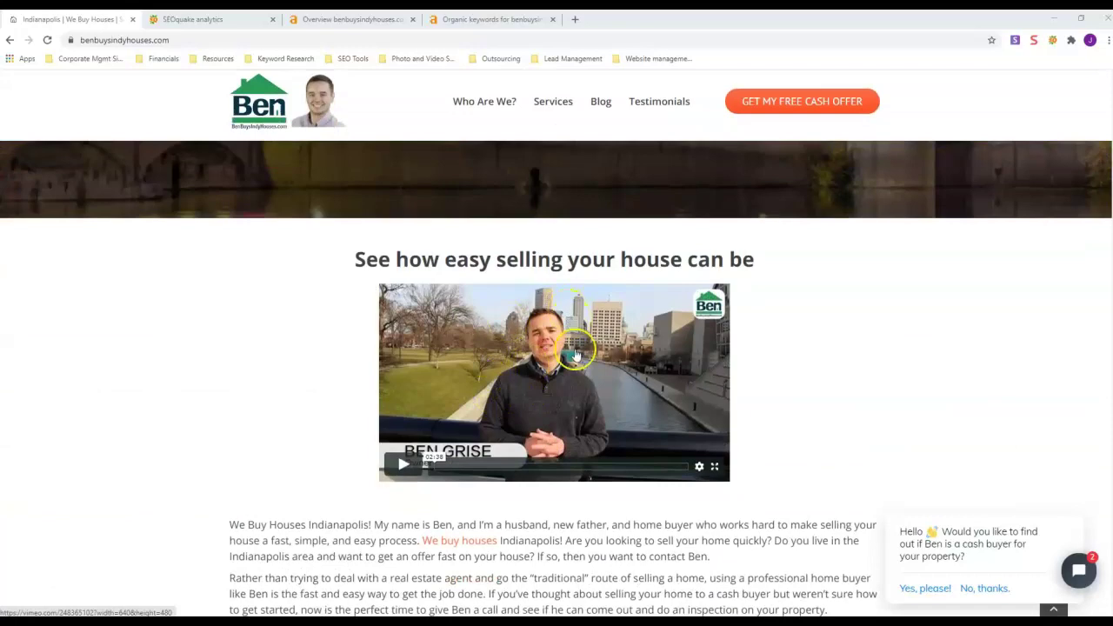
scroll(557, 365, down, 4)
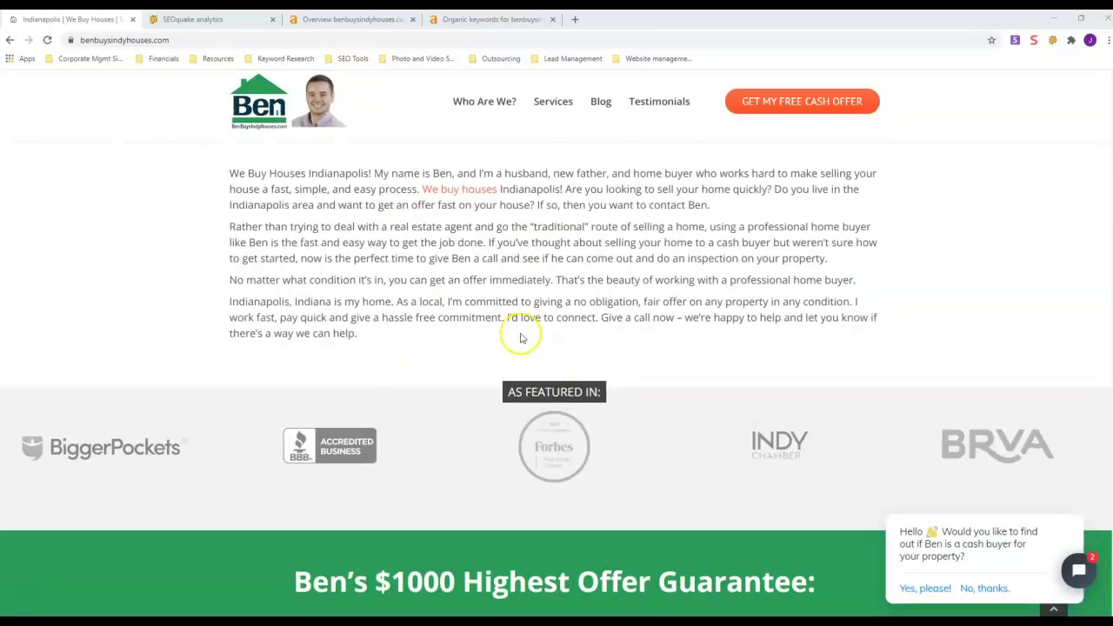
scroll(519, 336, down, 3)
scroll(461, 409, down, 2)
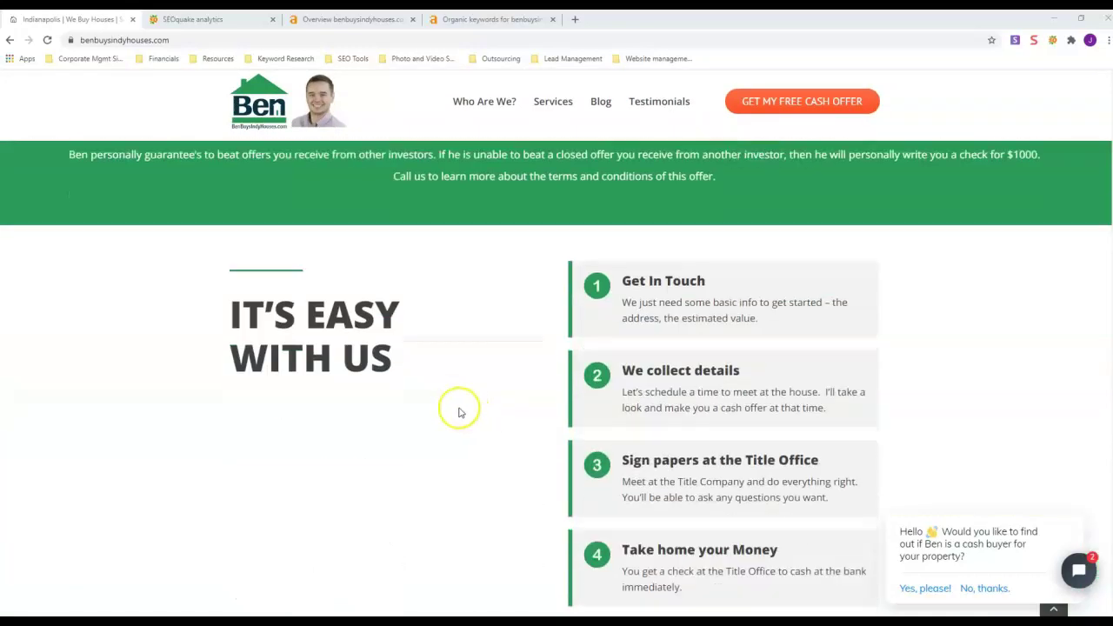
scroll(461, 401, down, 2)
scroll(530, 421, up, 3)
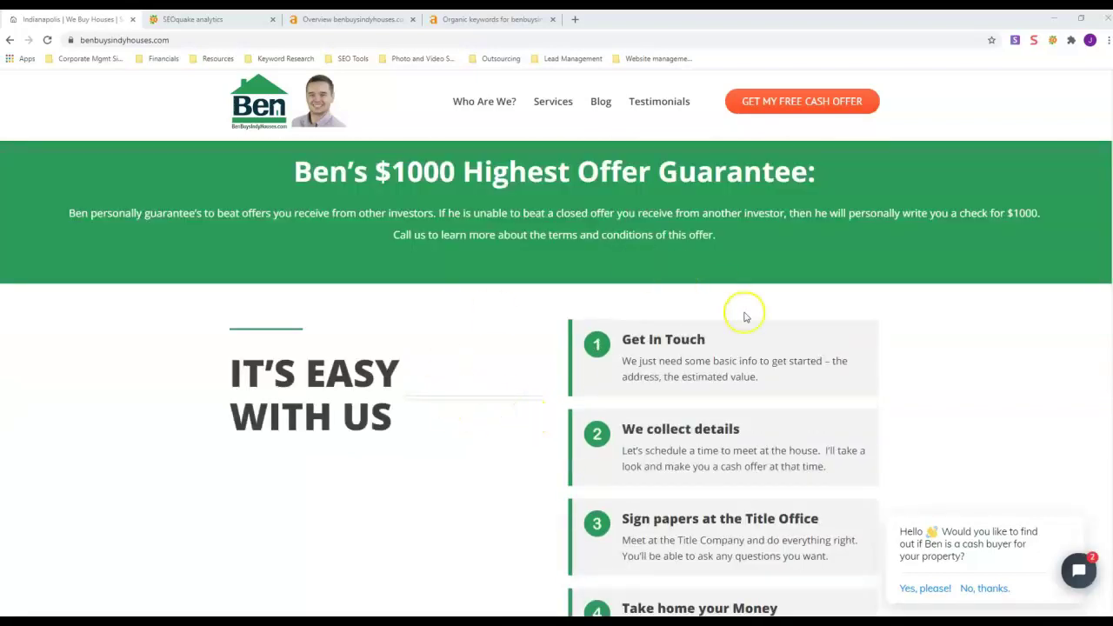
Read the homepage's "Great Service from Friendly People", seller benefits and Google reviews sections, and return to the opening banner.
scroll(683, 356, down, 5)
scroll(518, 373, down, 3)
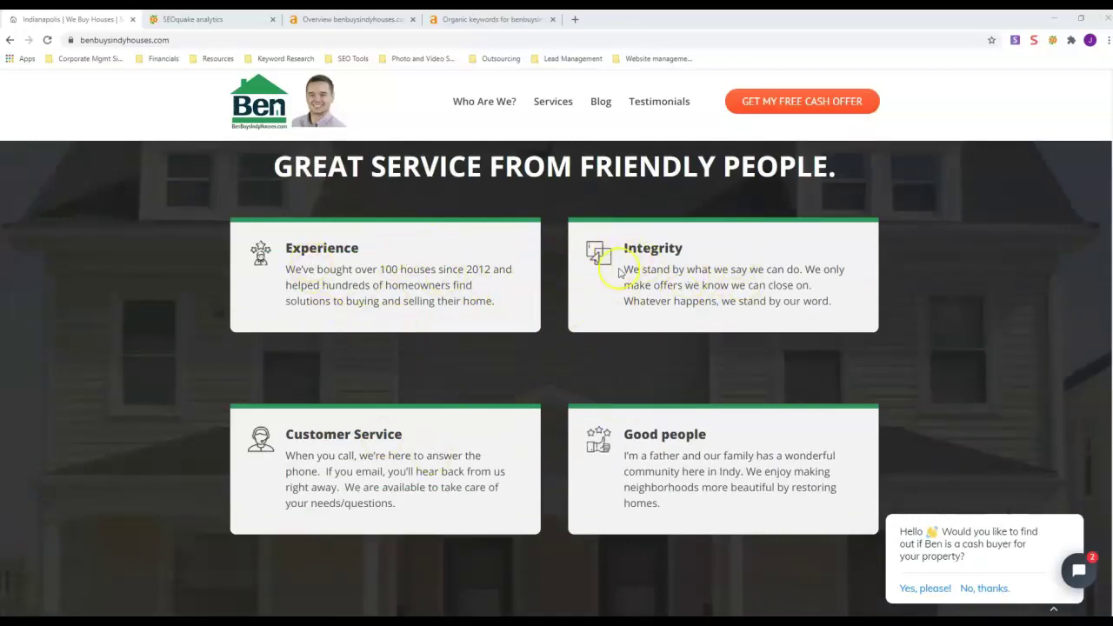
scroll(620, 273, down, 5)
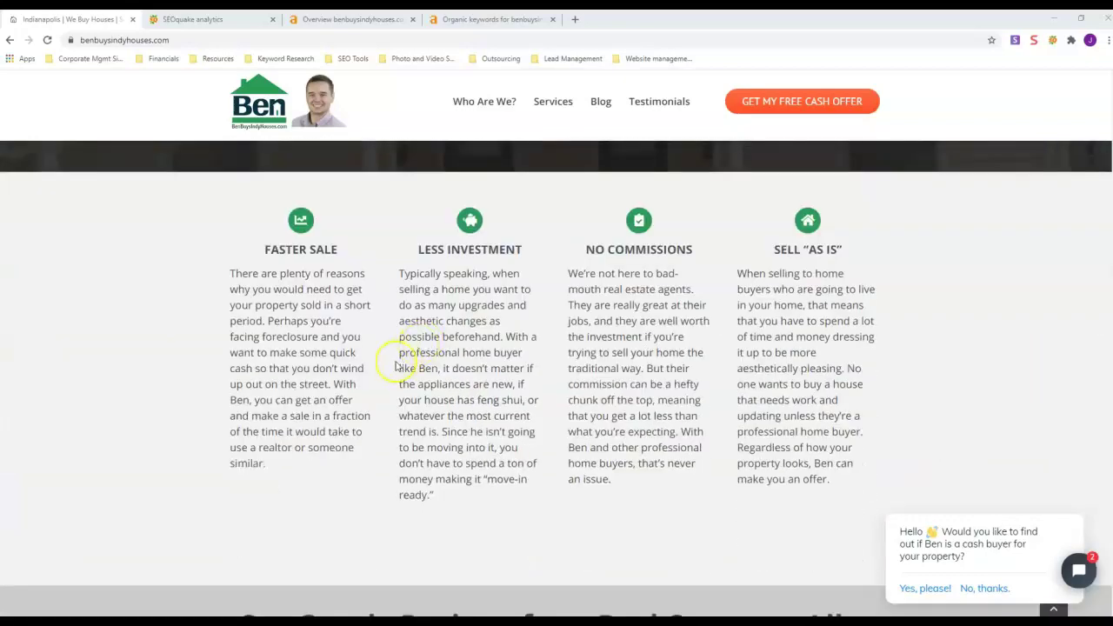
scroll(396, 364, down, 3)
scroll(531, 341, down, 2)
scroll(529, 341, up, 8)
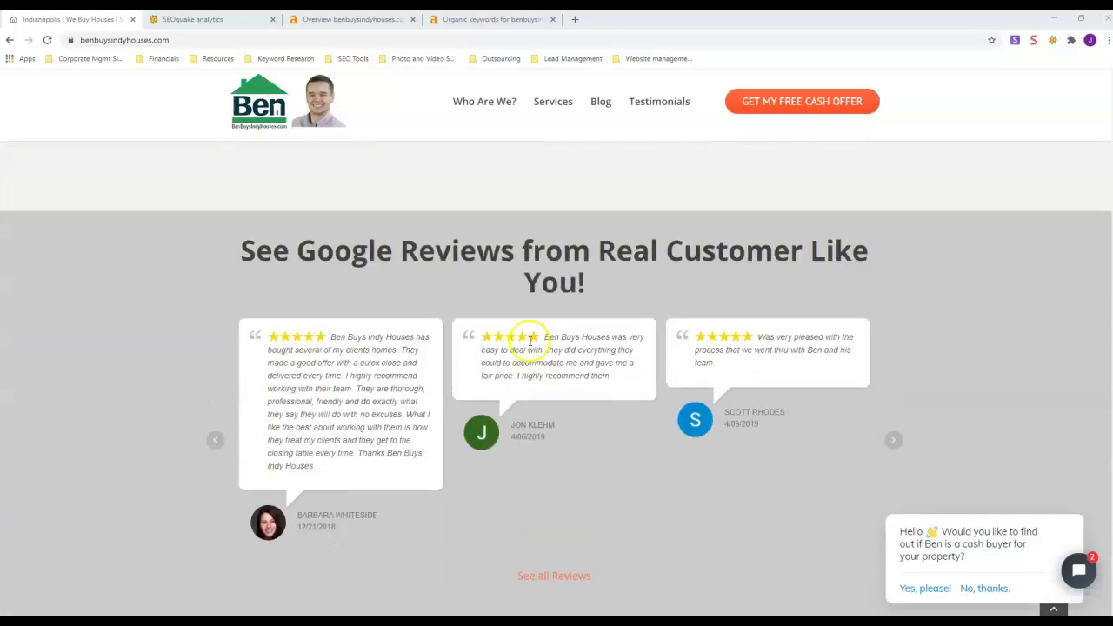
scroll(529, 341, up, 15)
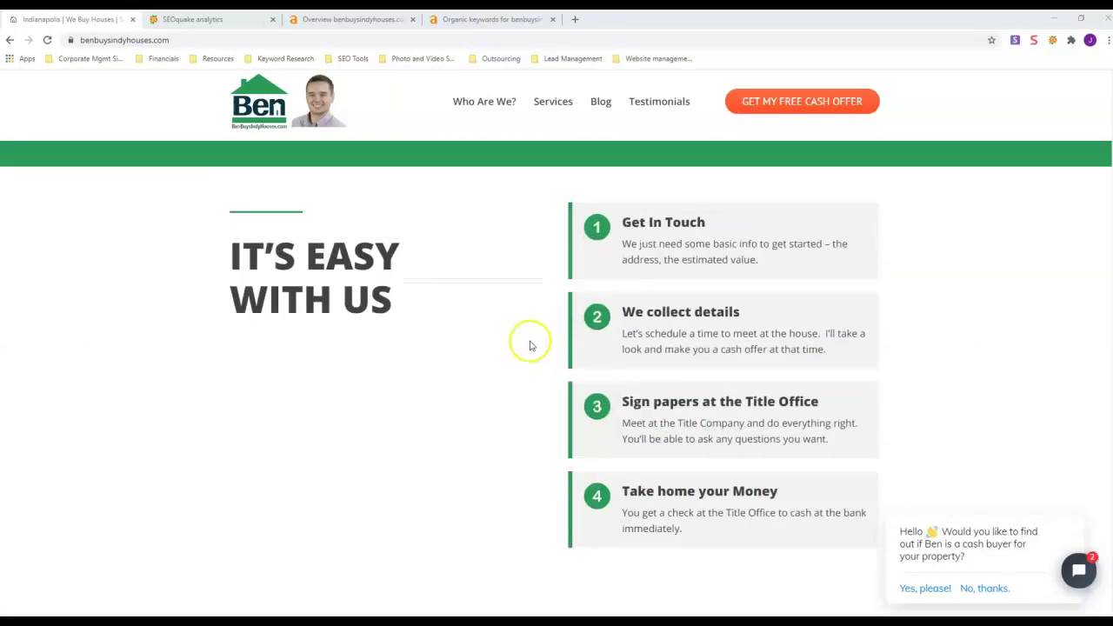
scroll(530, 342, up, 7)
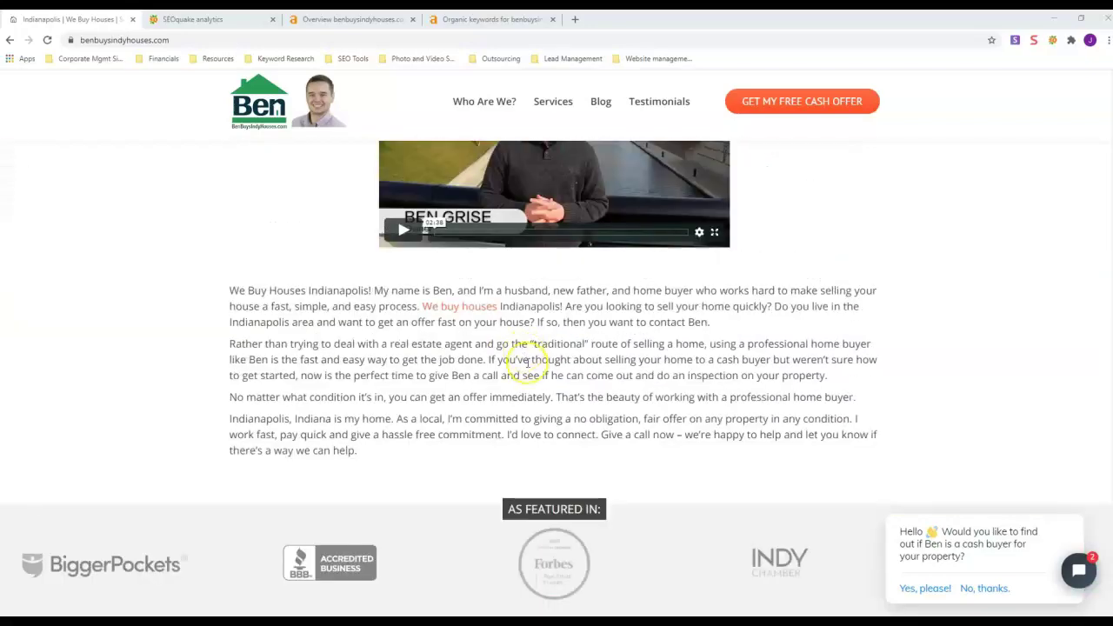
scroll(541, 376, up, 2)
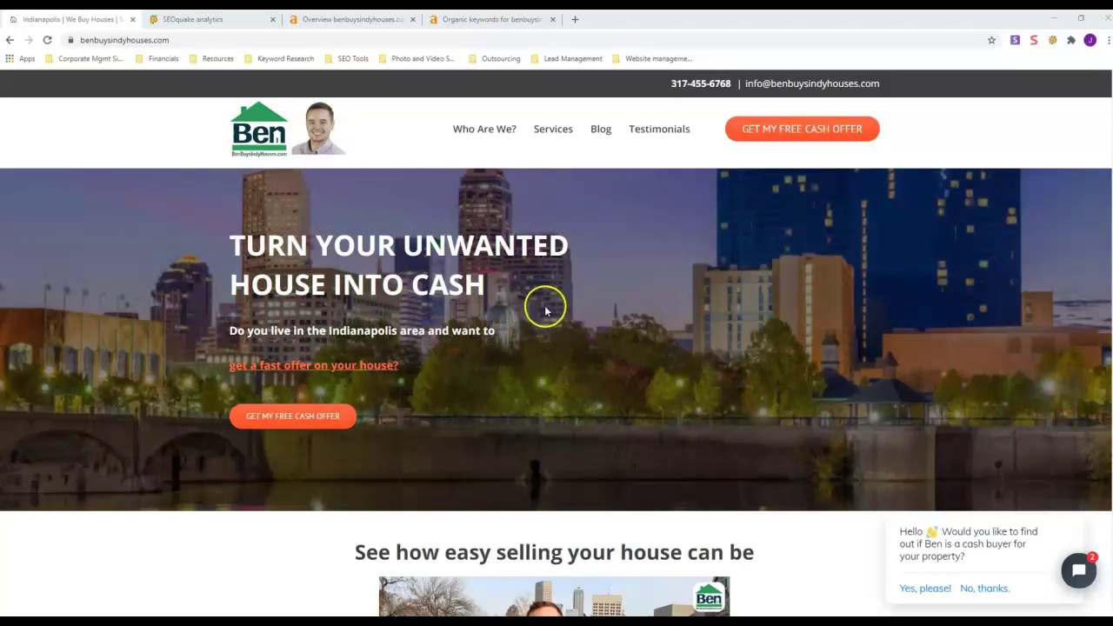
Skim the full homepage from the intro video down to the "Areas We Buy" section.
scroll(543, 309, down, 4)
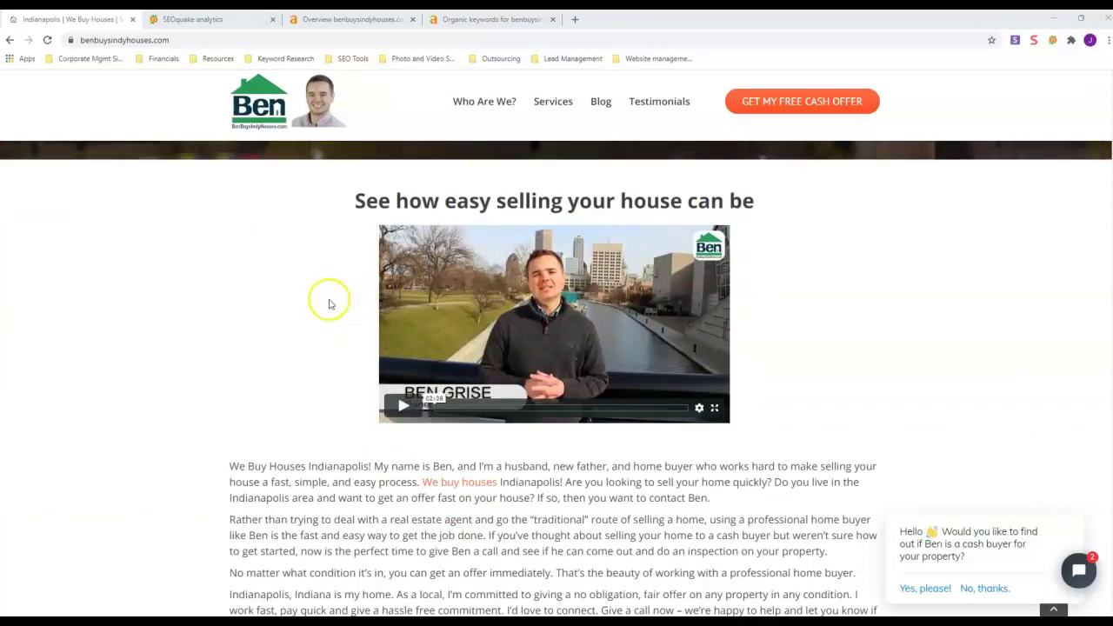
scroll(329, 303, down, 10)
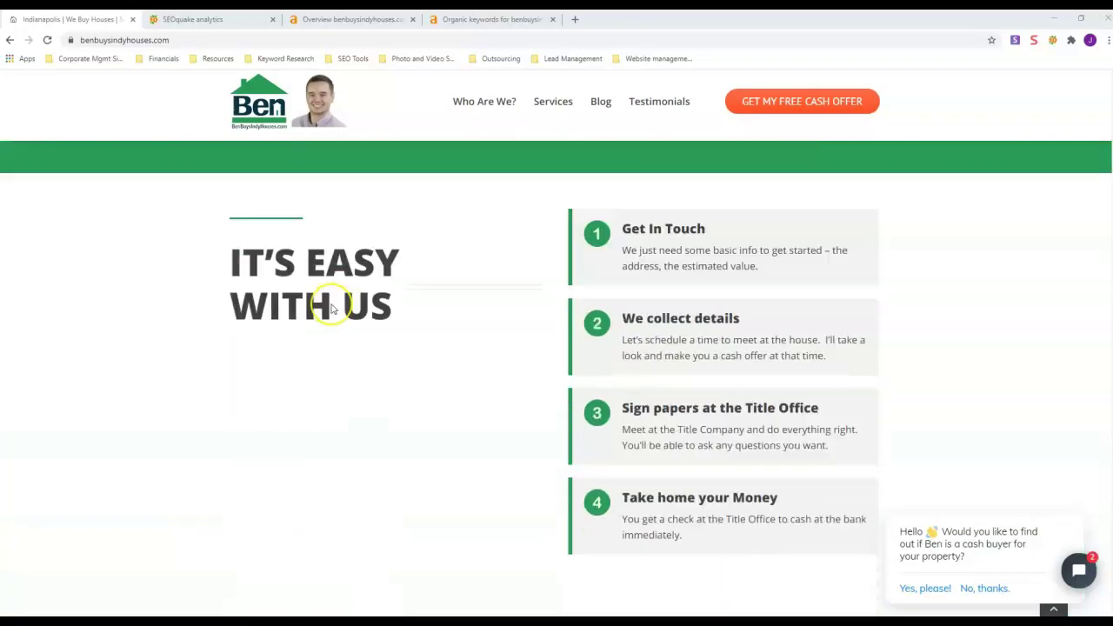
scroll(330, 308, down, 10)
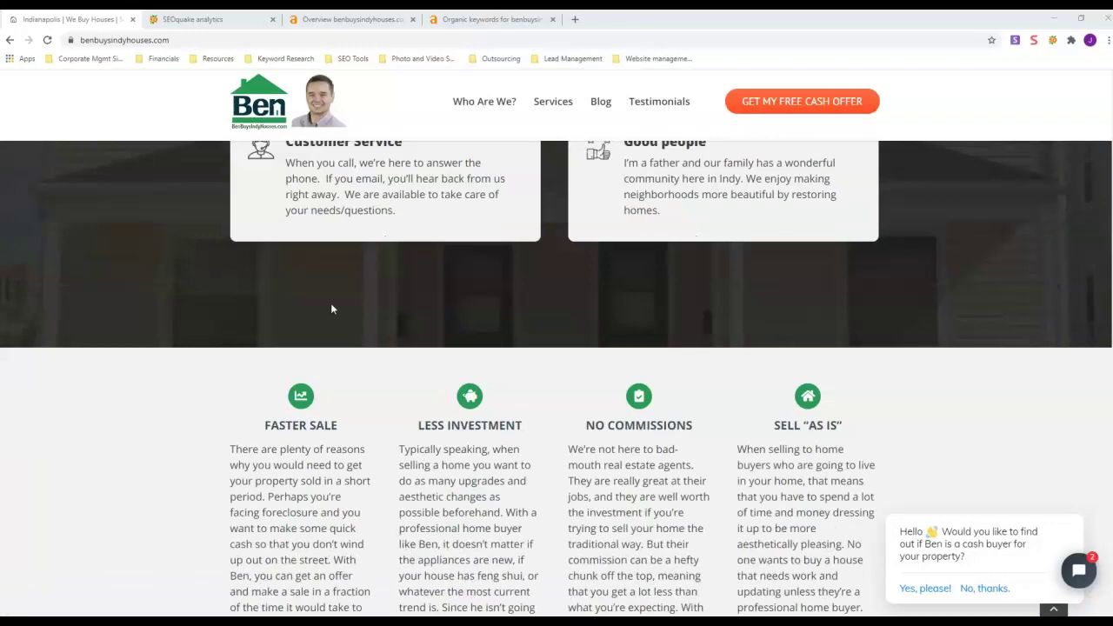
scroll(330, 308, down, 14)
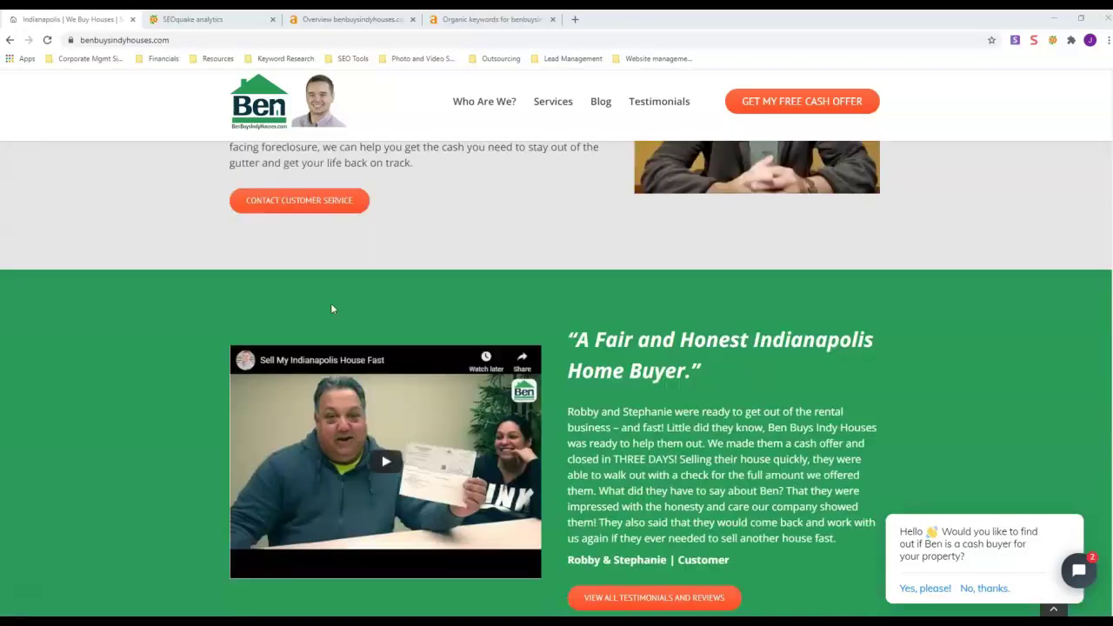
scroll(331, 308, down, 12)
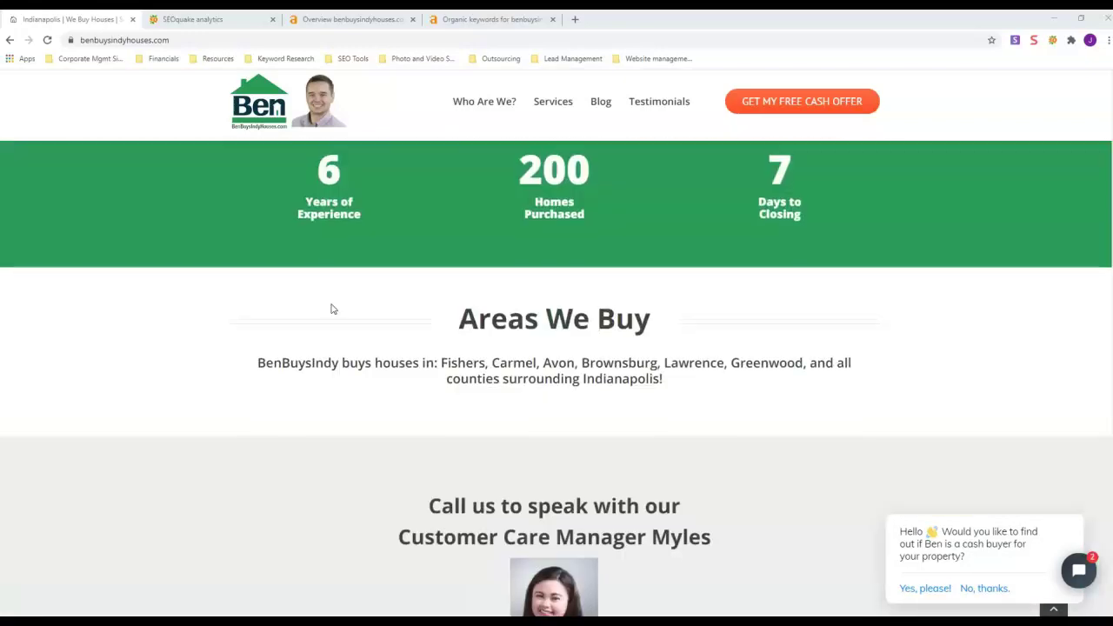
scroll(412, 348, up, 5)
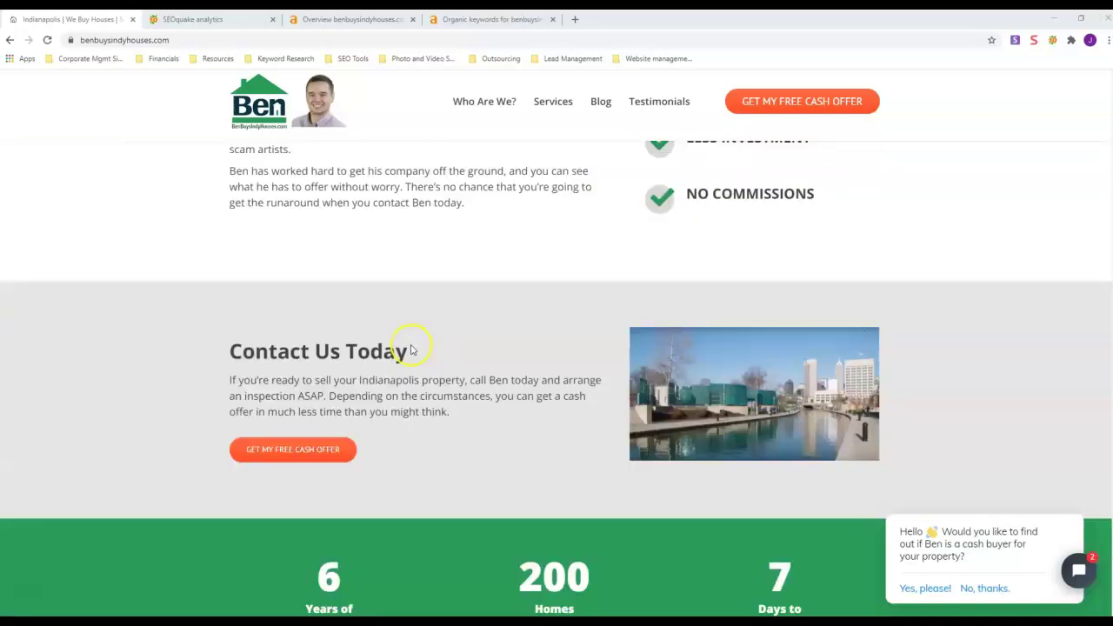
Examine the homepage's Avoid Foreclosure, customer testimonial and company selling-point sections, and return to the opening banner.
scroll(412, 348, up, 15)
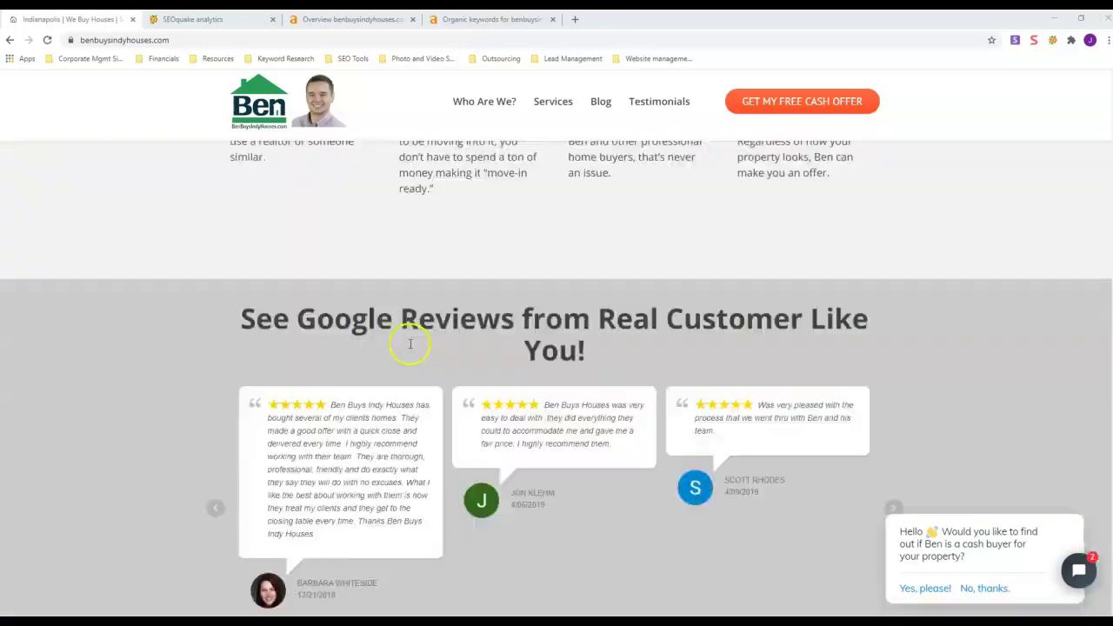
scroll(411, 344, up, 4)
scroll(409, 335, down, 9)
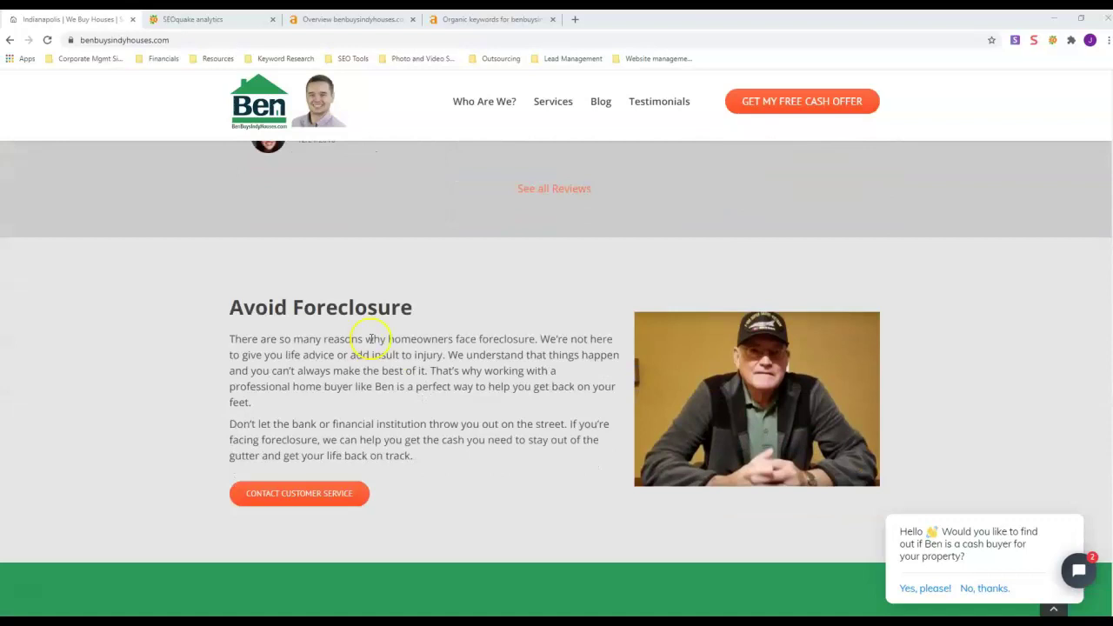
scroll(443, 218, up, 1)
scroll(347, 250, down, 2)
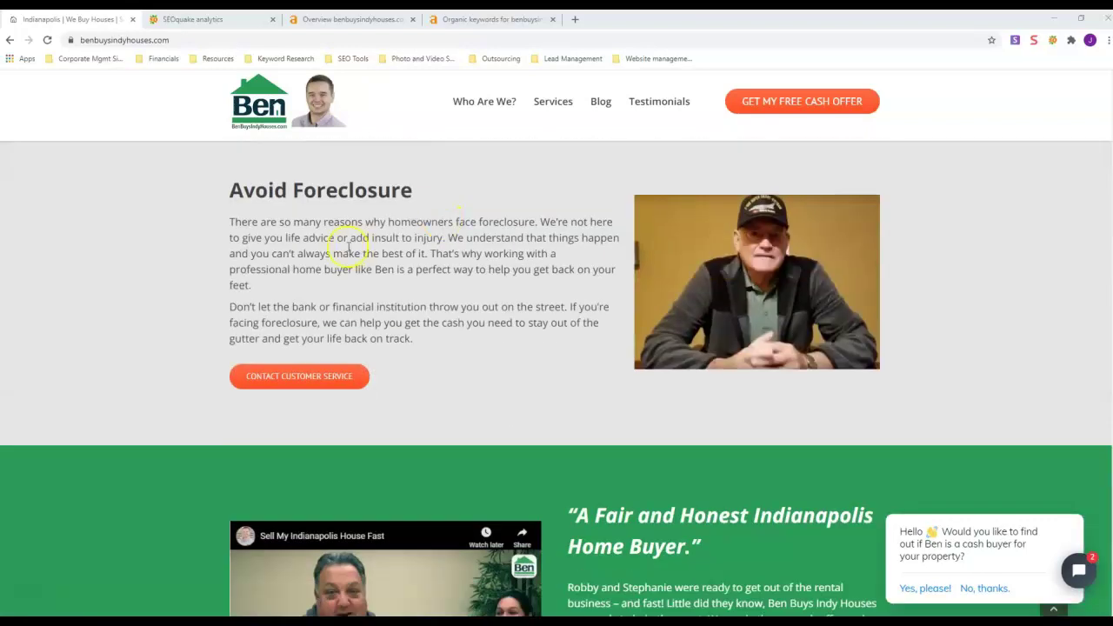
scroll(417, 295, down, 3)
scroll(493, 426, down, 11)
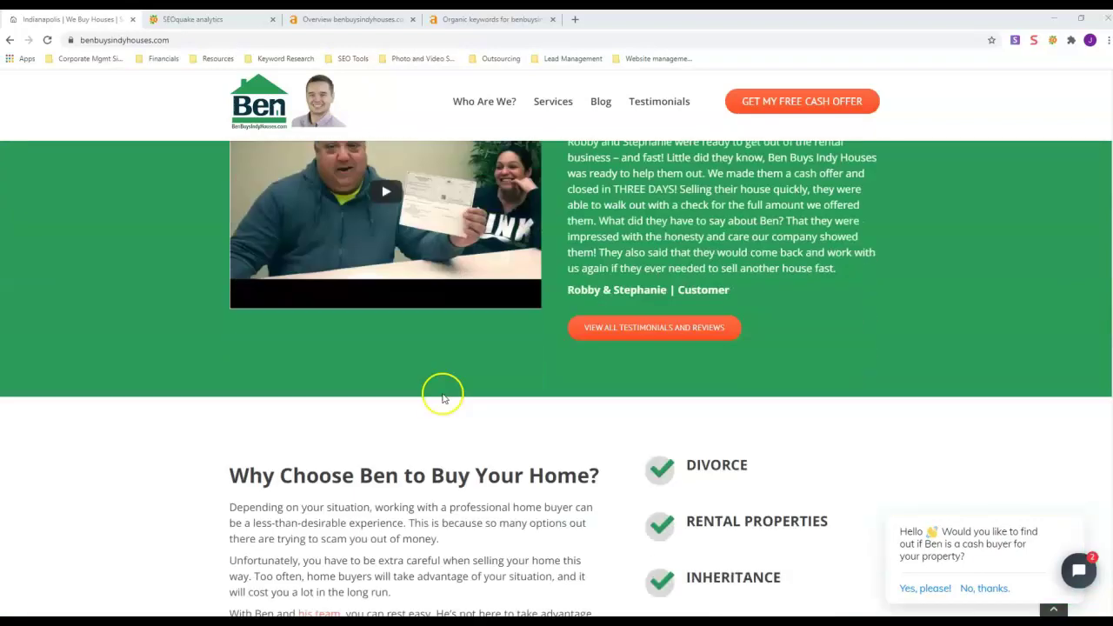
scroll(383, 401, down, 7)
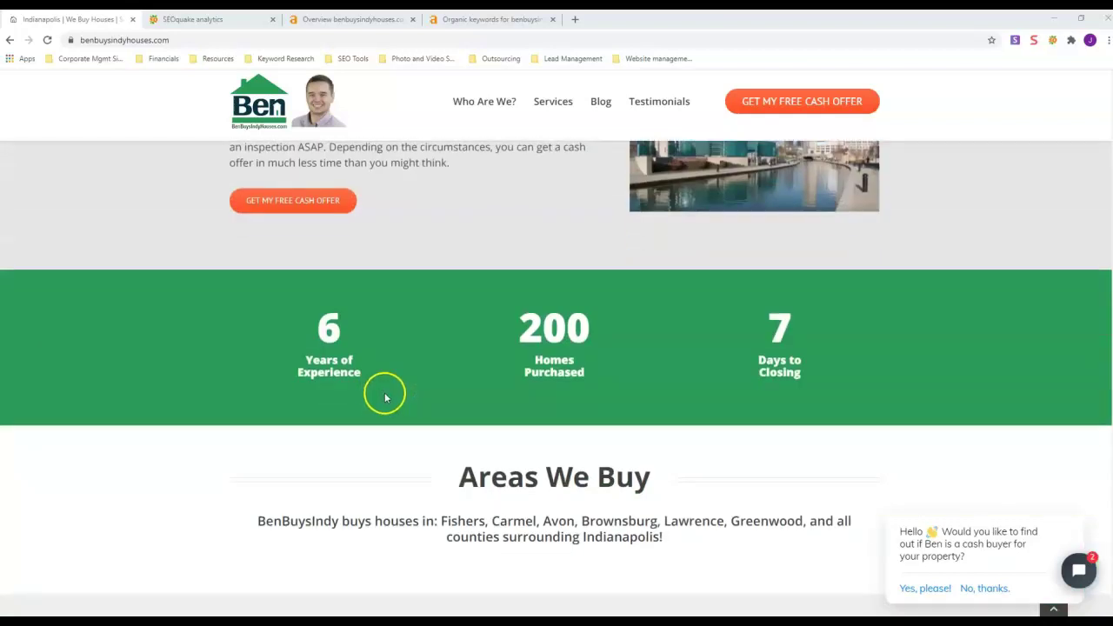
scroll(385, 393, up, 11)
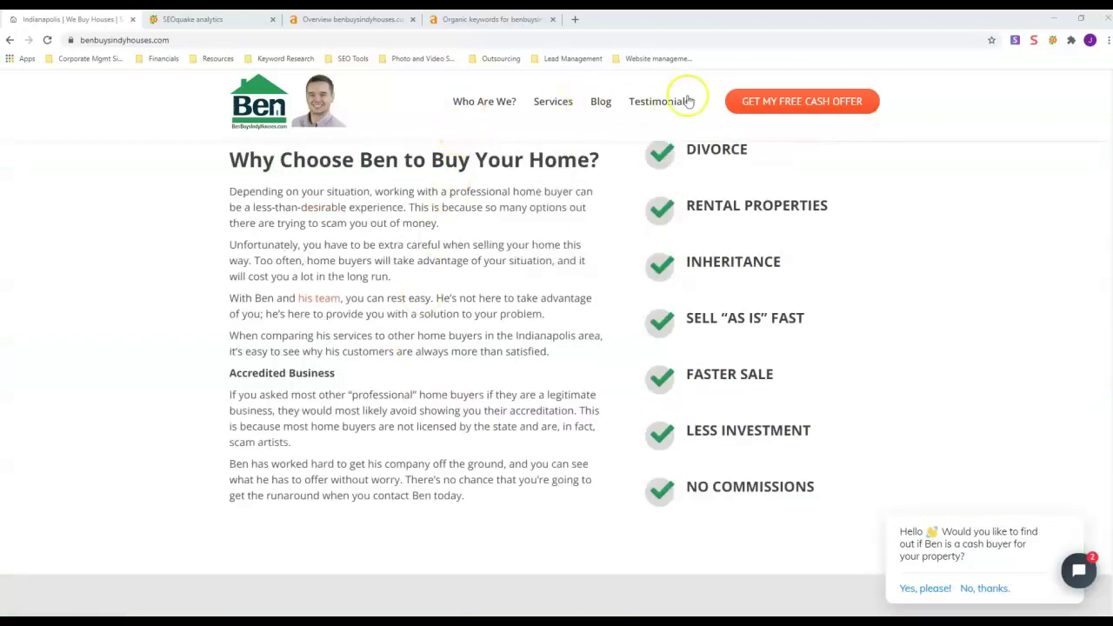
scroll(410, 281, up, 8)
scroll(438, 302, up, 2)
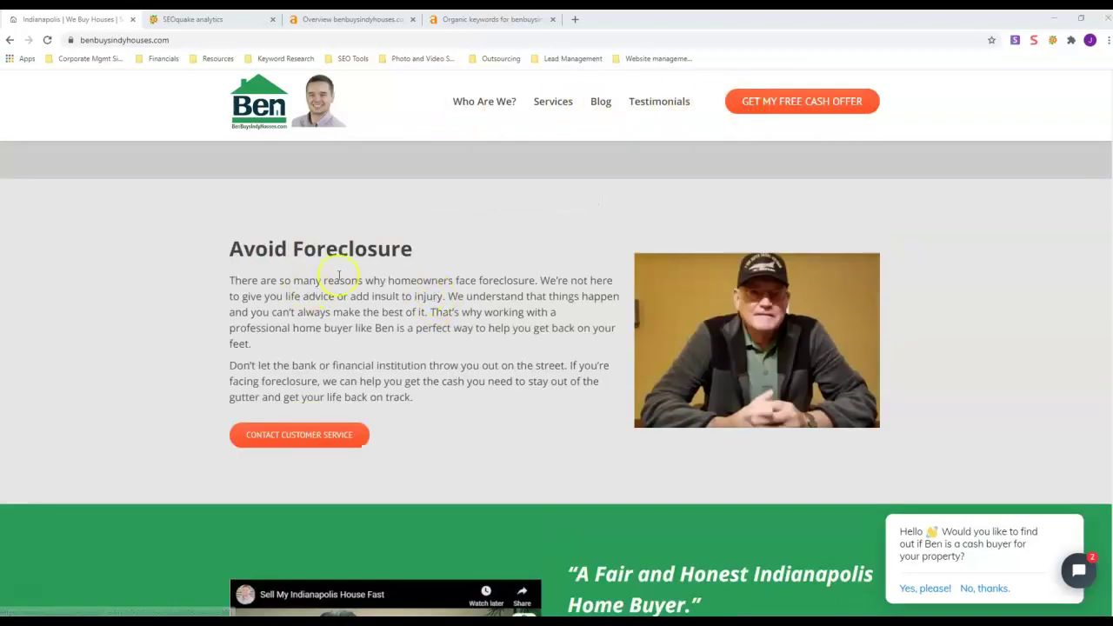
scroll(514, 269, down, 6)
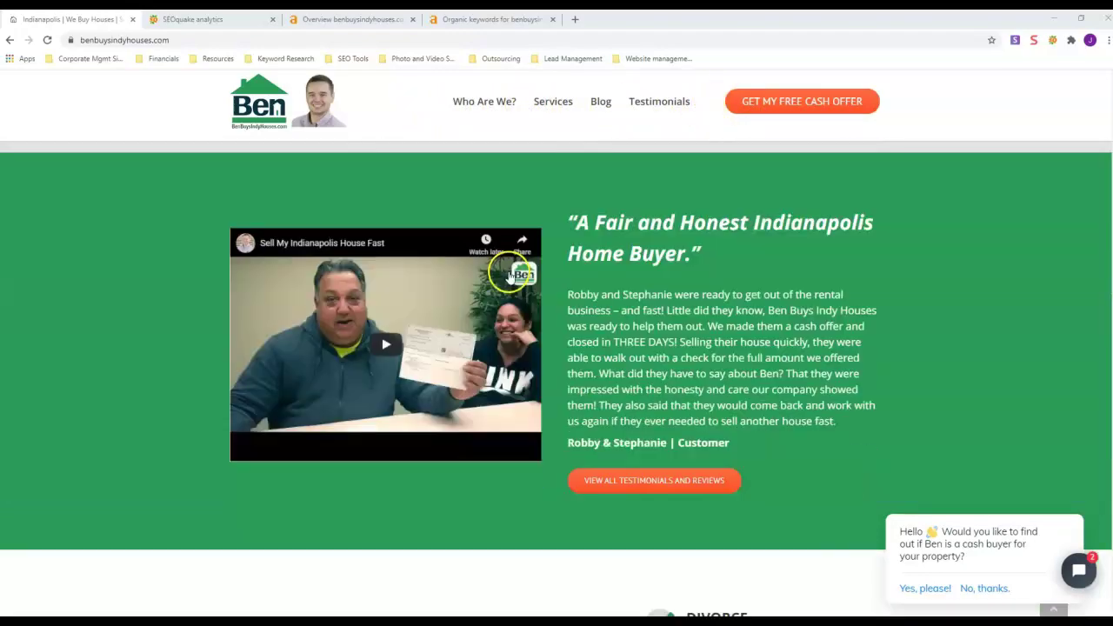
scroll(502, 279, up, 9)
scroll(500, 280, up, 15)
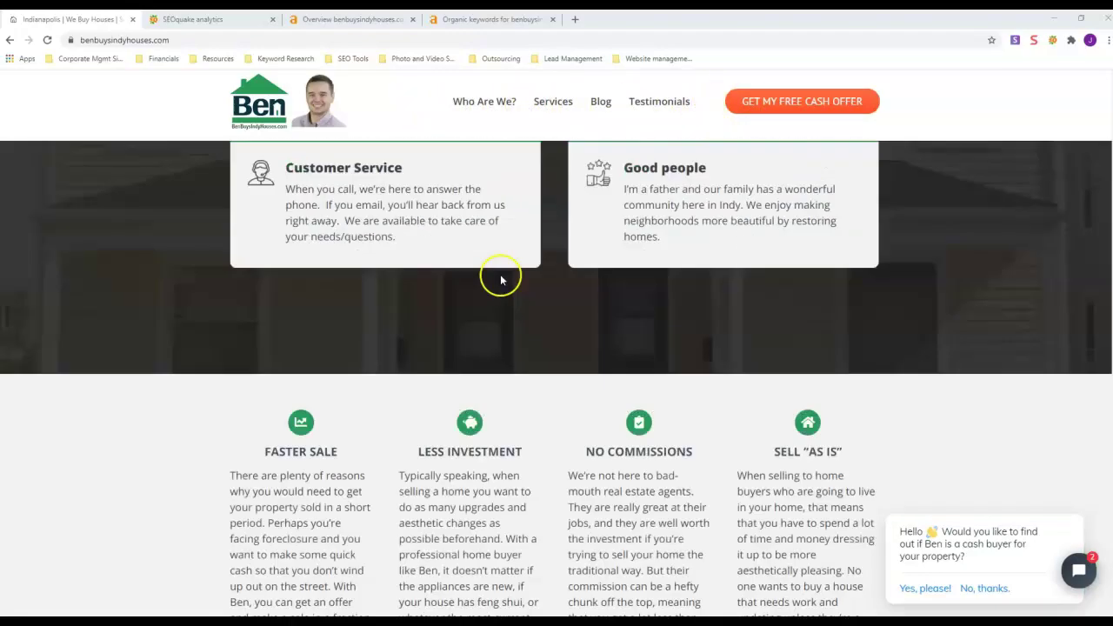
scroll(500, 284, up, 9)
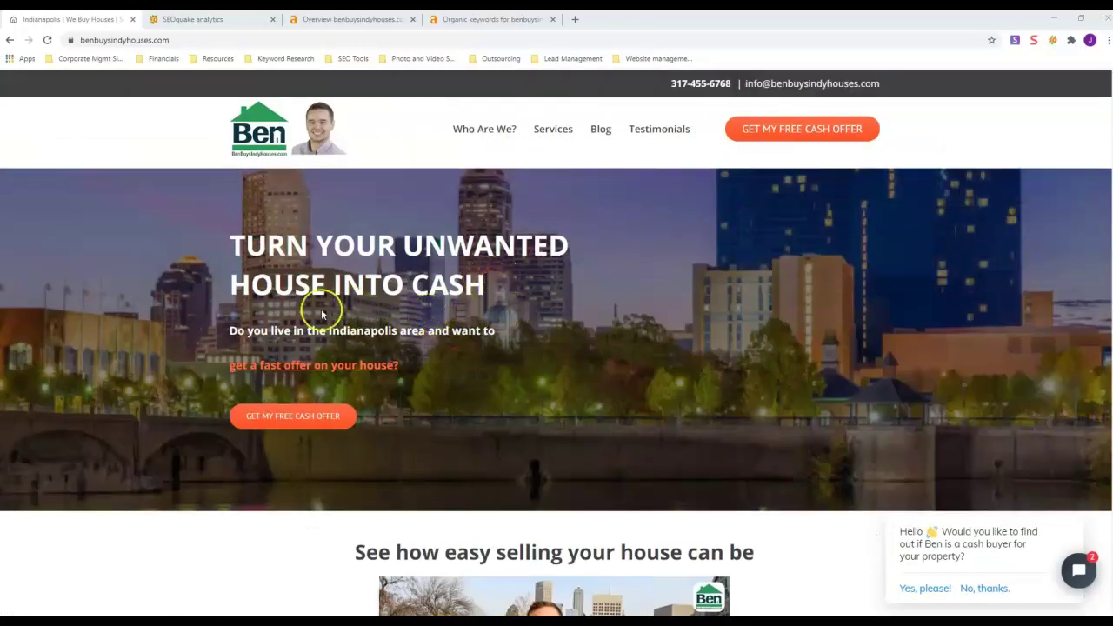
Review the homepage content from the intro text through to the customer care contact and footer, and go back to the Google reviews.
scroll(712, 415, down, 5)
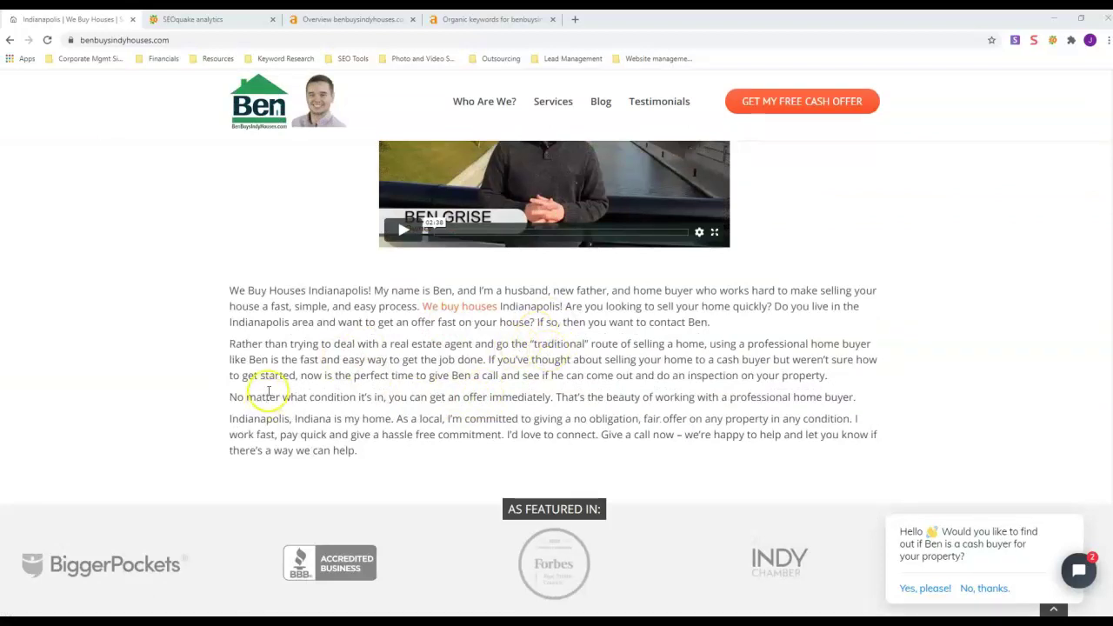
scroll(387, 383, down, 10)
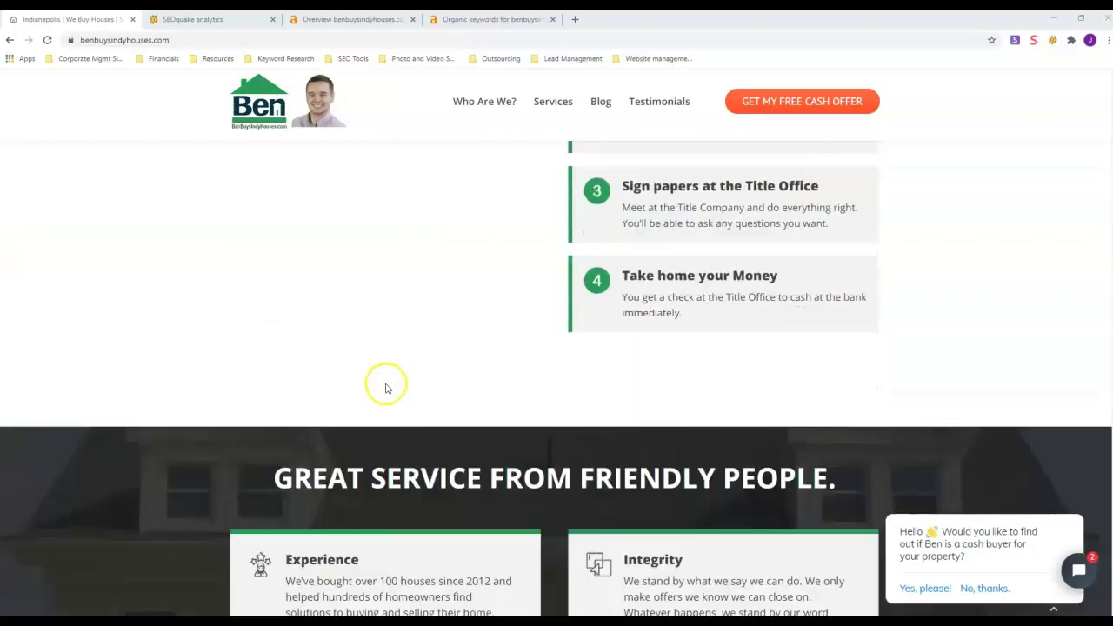
scroll(383, 387, down, 10)
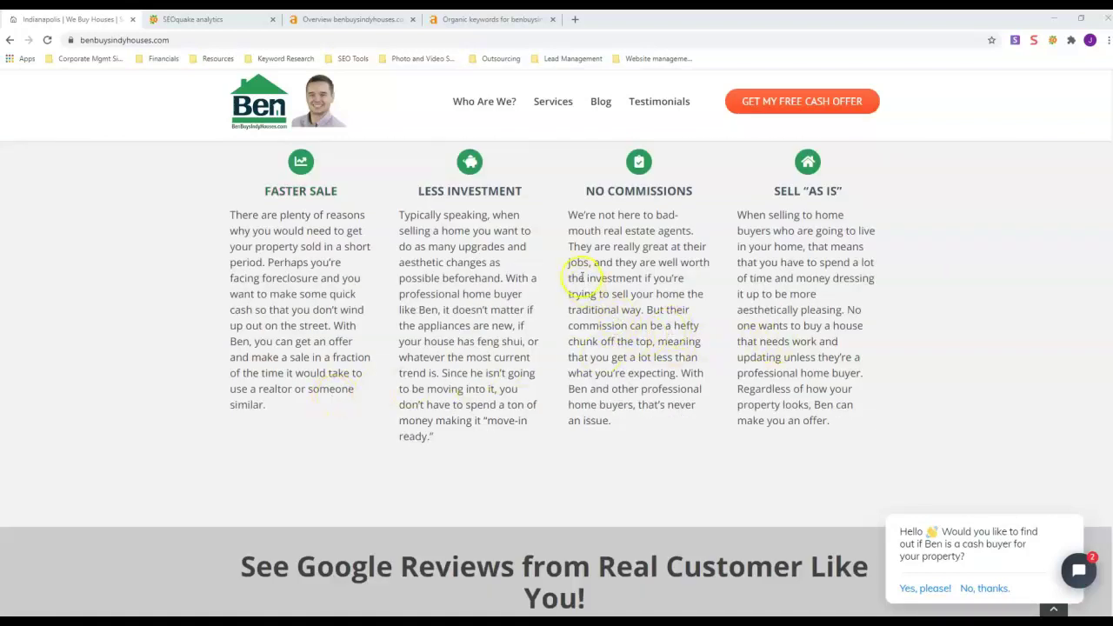
scroll(453, 281, down, 10)
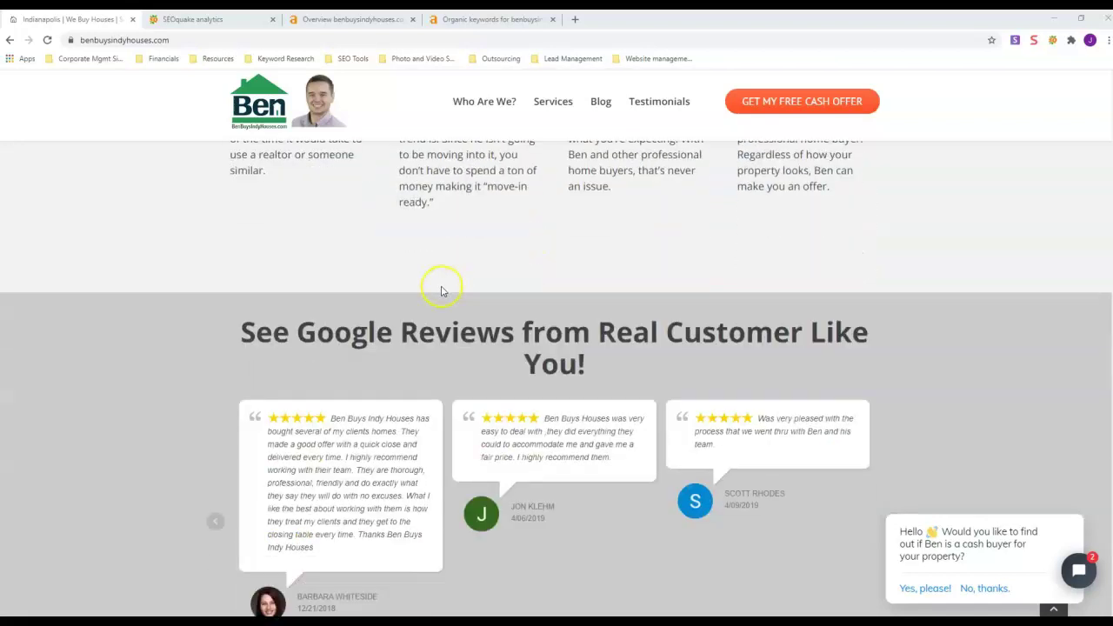
scroll(406, 319, down, 3)
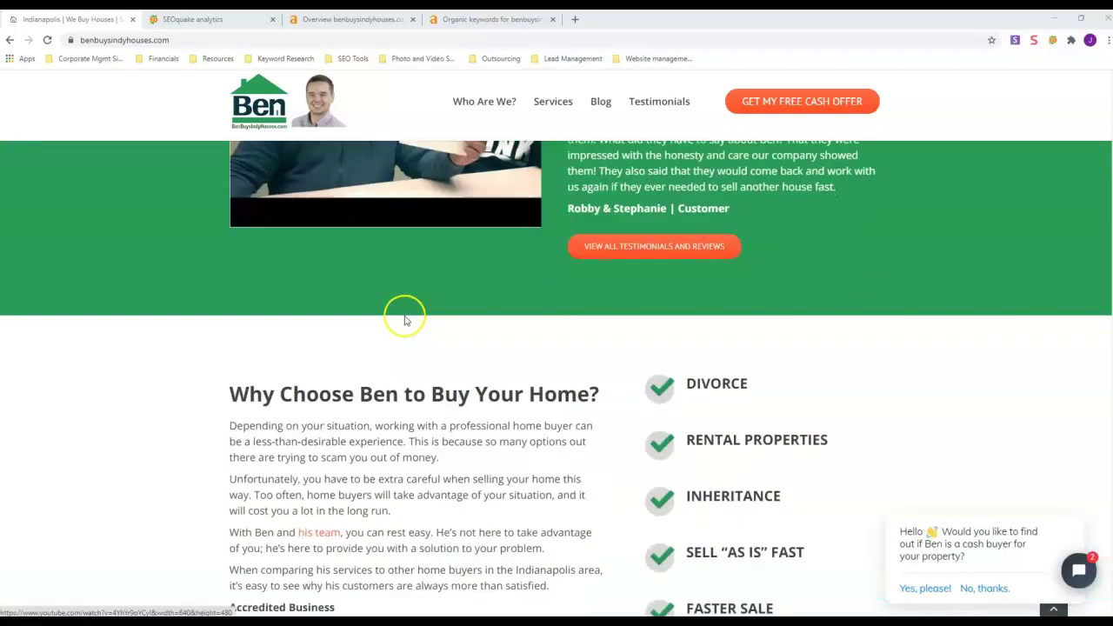
scroll(434, 378, down, 12)
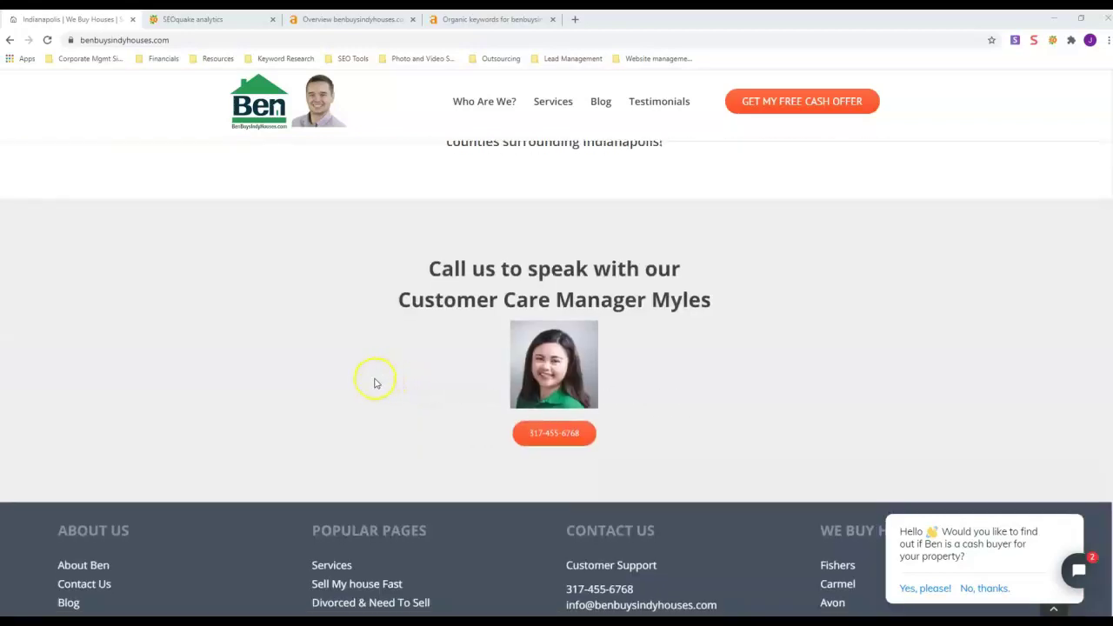
scroll(373, 380, up, 15)
scroll(298, 275, down, 10)
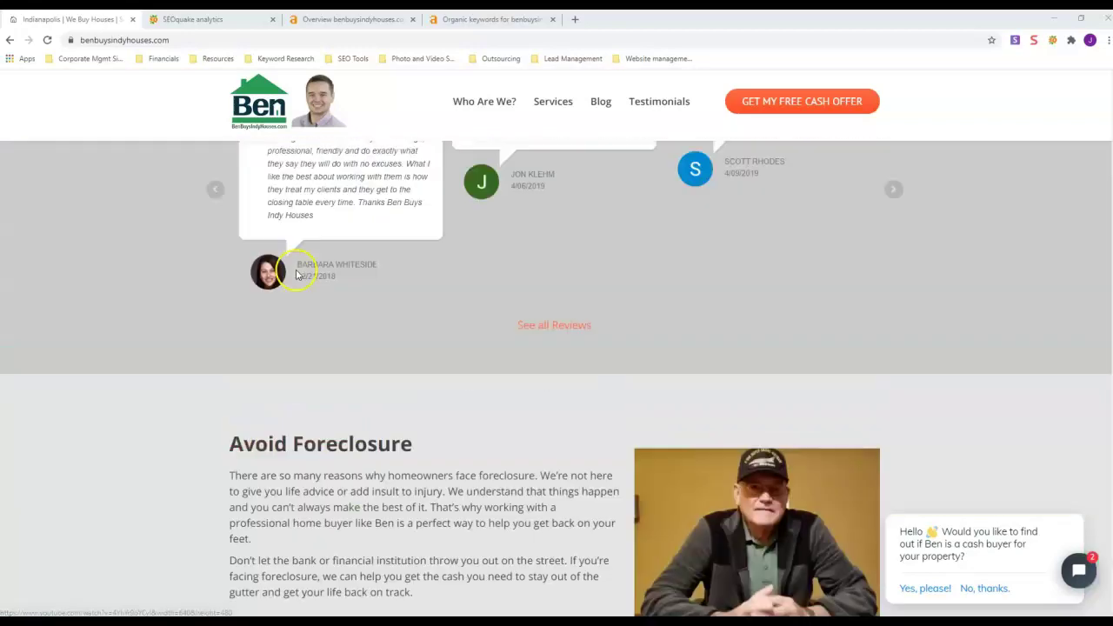
scroll(294, 267, up, 5)
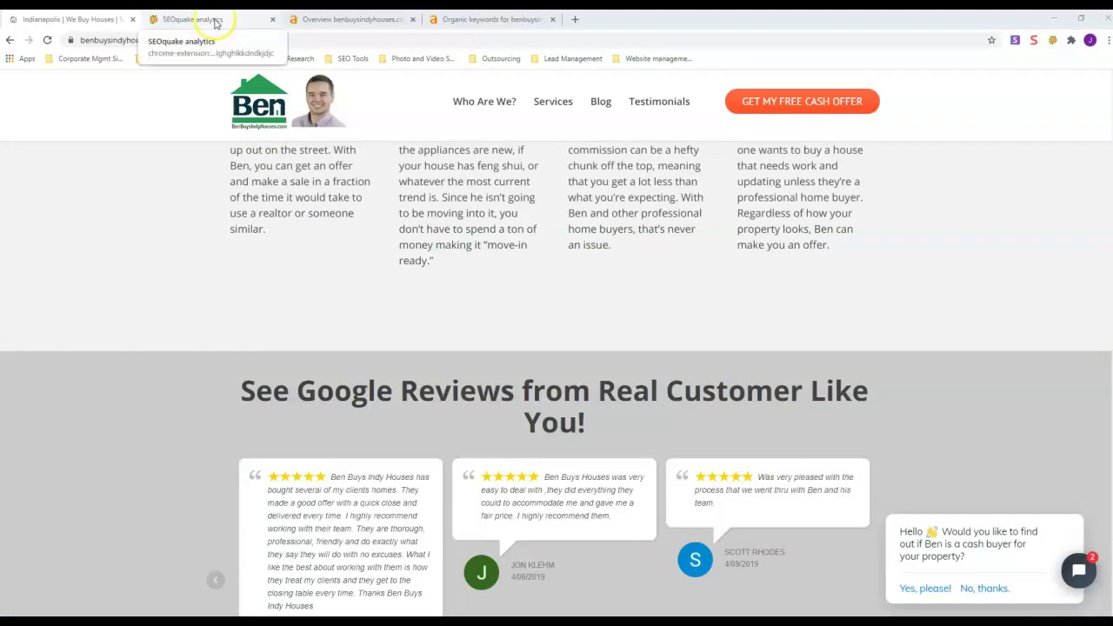
Switch to the SEOquake report and review the homepage's title, meta description, domain parameters and keyword density tables.
click(214, 21)
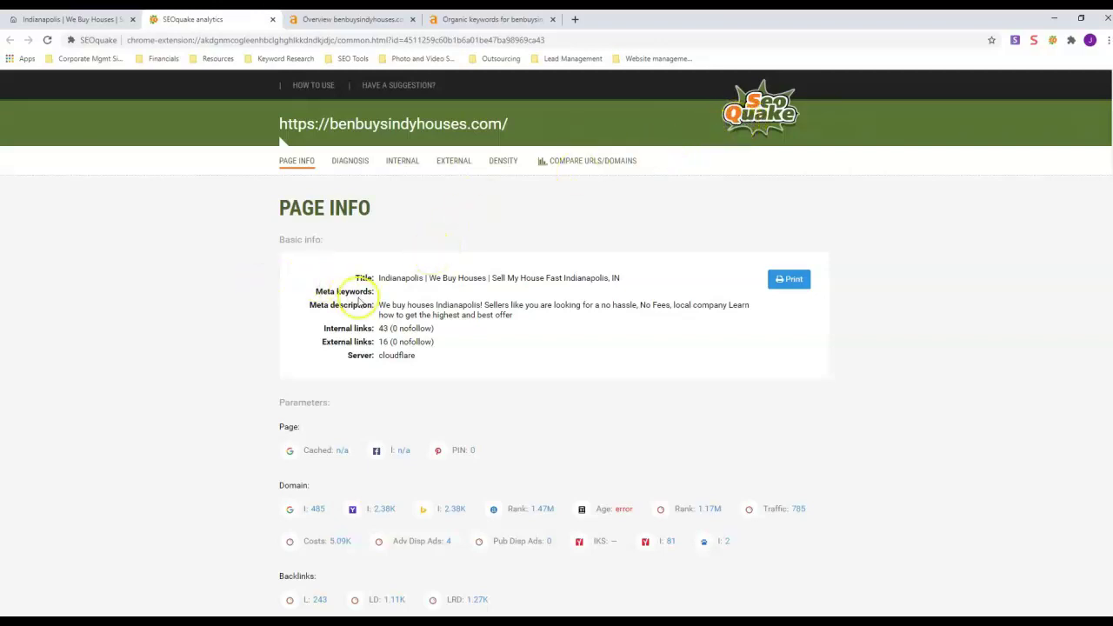
scroll(352, 300, down, 1)
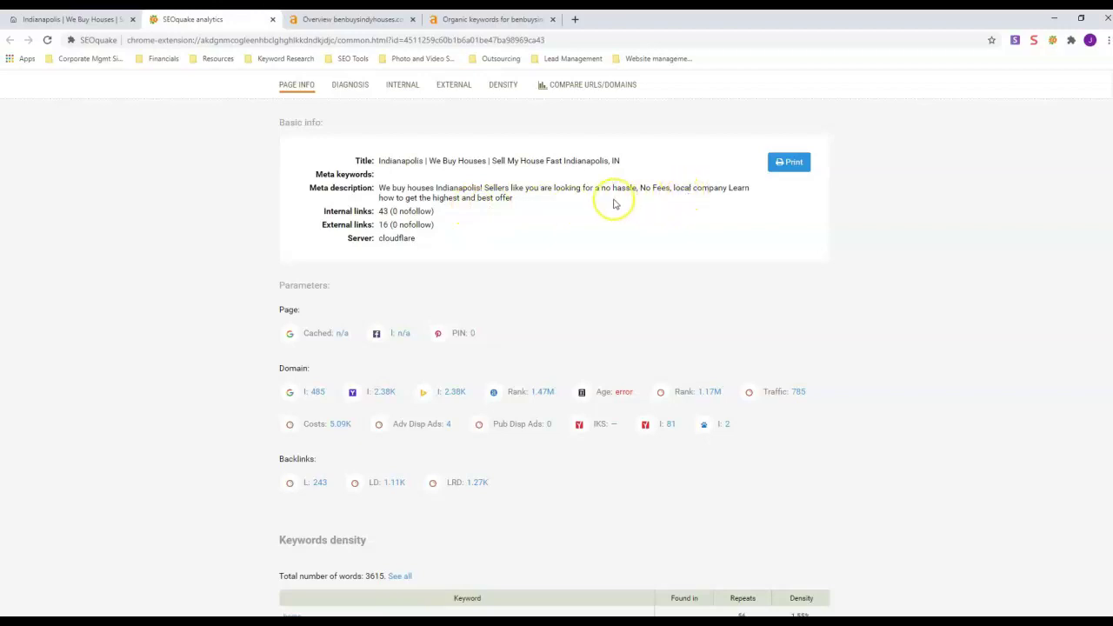
scroll(376, 244, down, 1)
scroll(376, 243, down, 4)
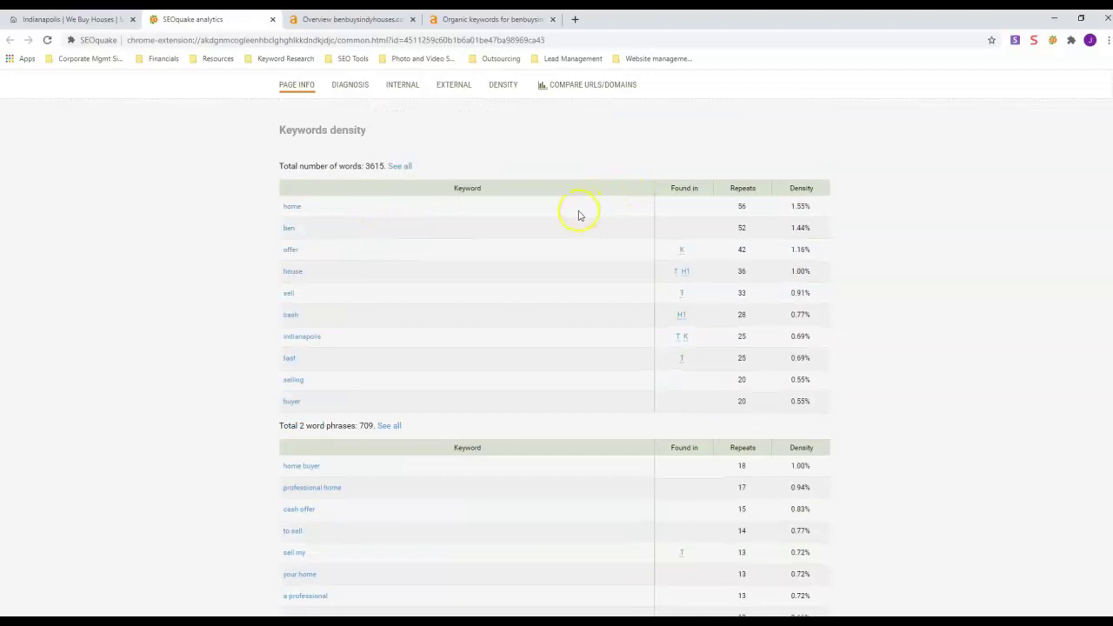
scroll(342, 235, down, 7)
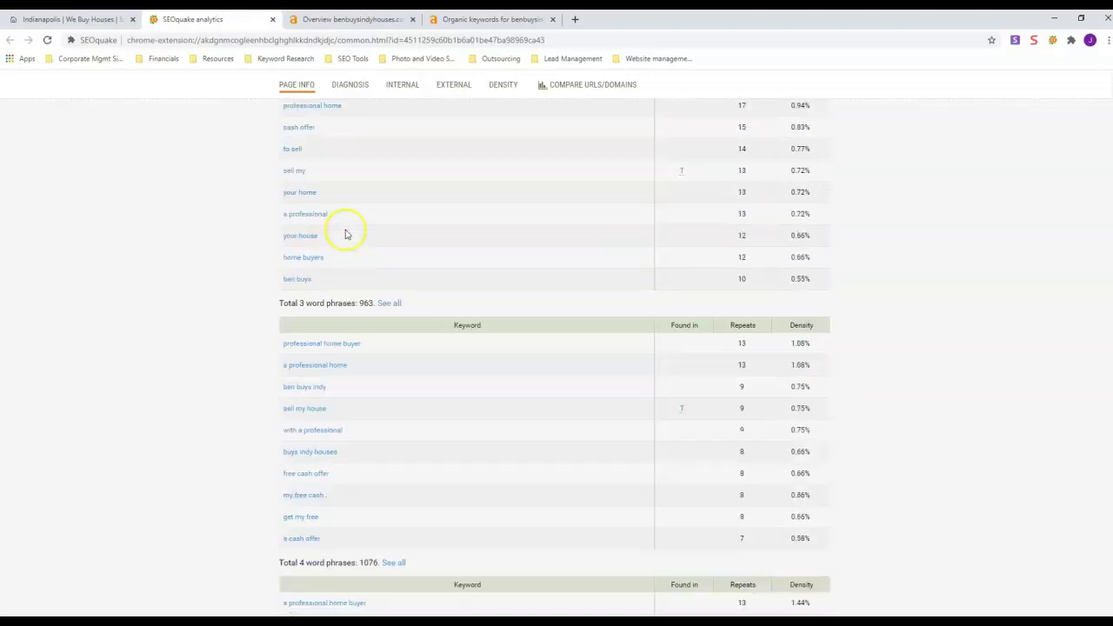
scroll(344, 233, down, 2)
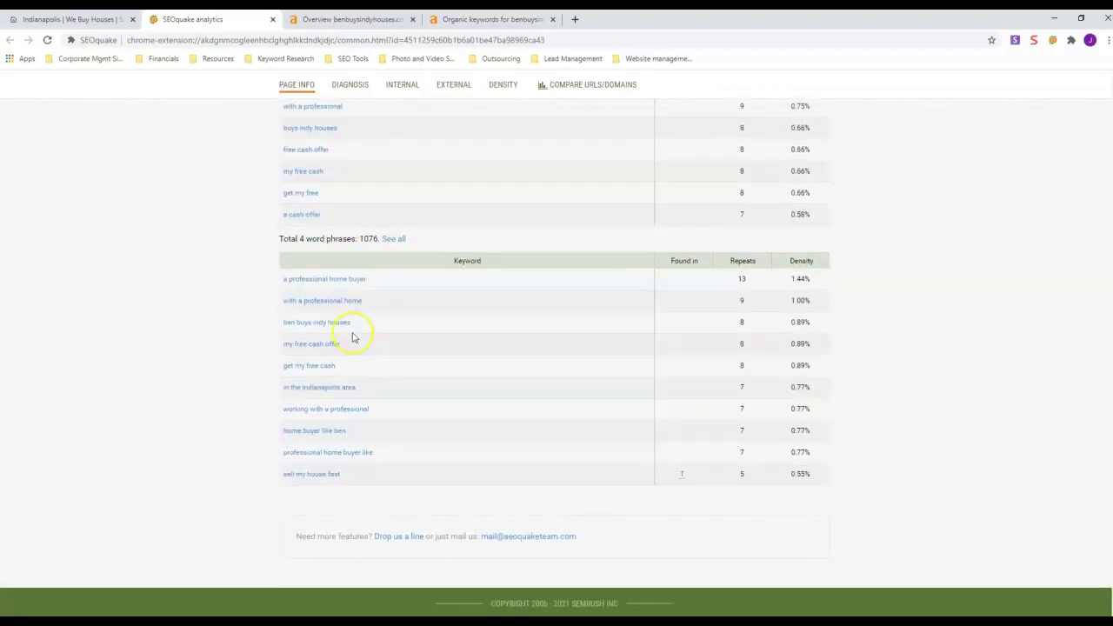
Compare the three-word and four-word phrase tables, checking the repeats of "sell my house" and "sell my house fast".
scroll(408, 450, up, 3)
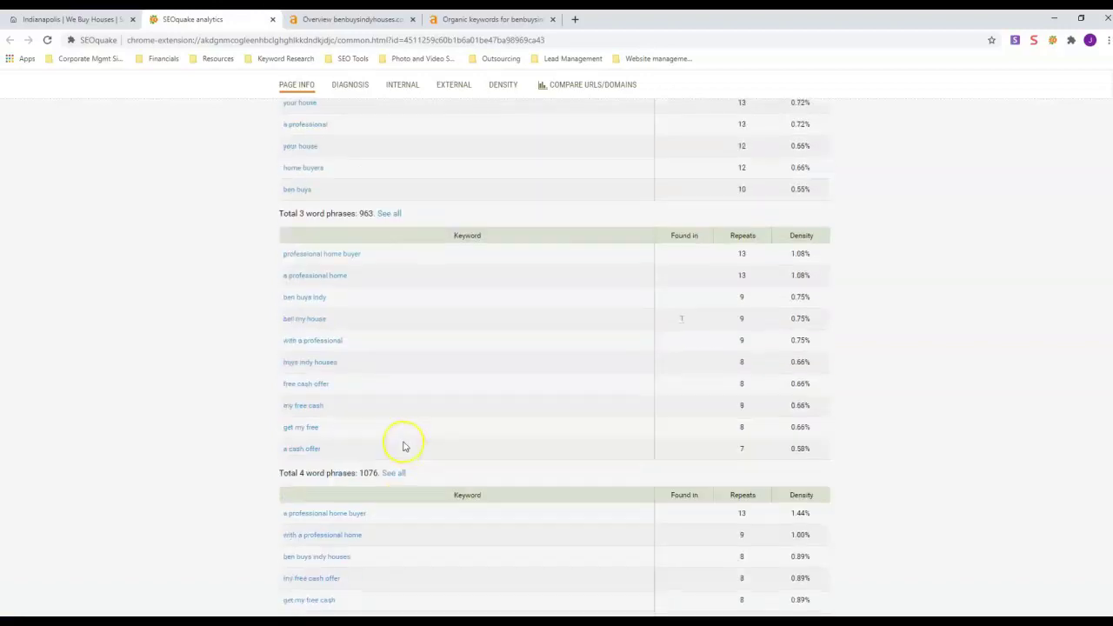
scroll(330, 500, down, 3)
scroll(348, 467, up, 3)
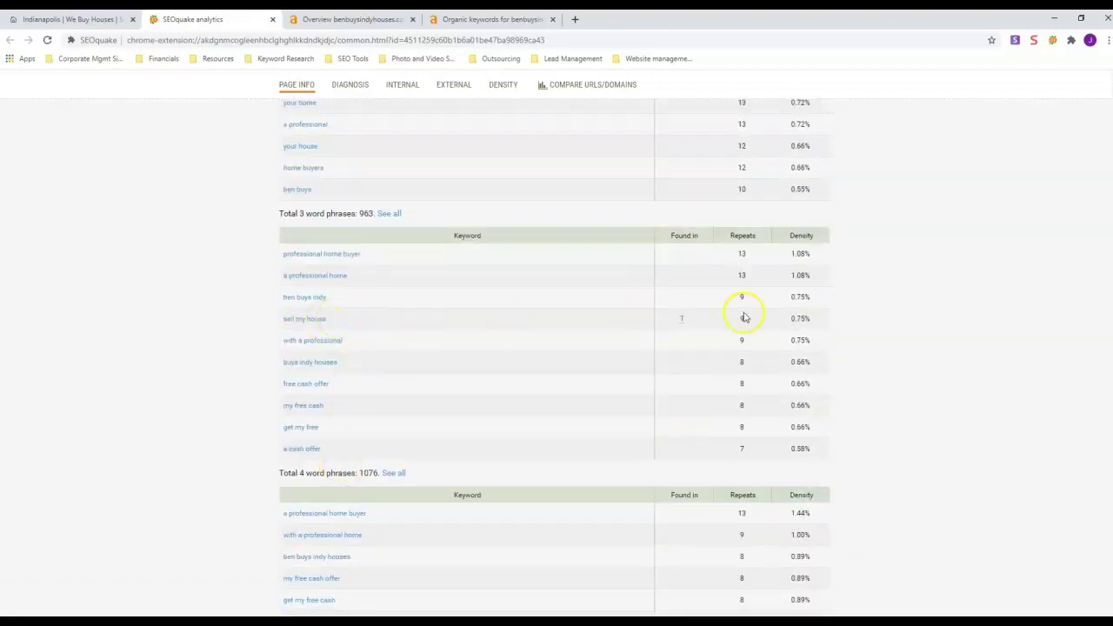
scroll(426, 357, up, 2)
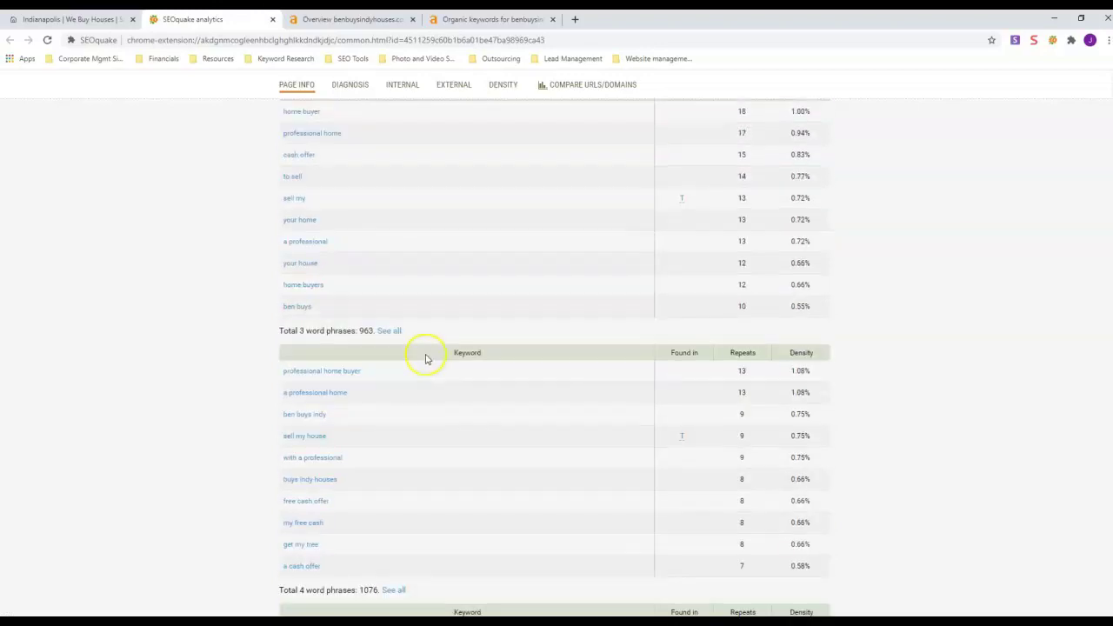
scroll(415, 357, down, 3)
scroll(410, 357, down, 2)
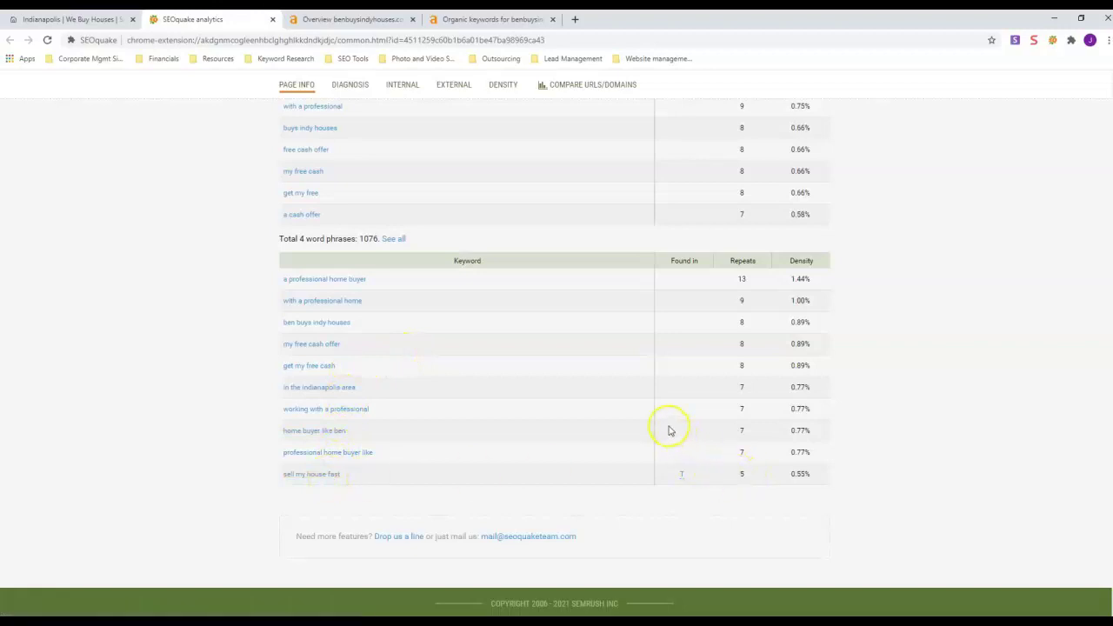
Recheck the density percentages across all keyword tables, from single words to four-word phrases, and return to the report's start.
scroll(670, 431, up, 15)
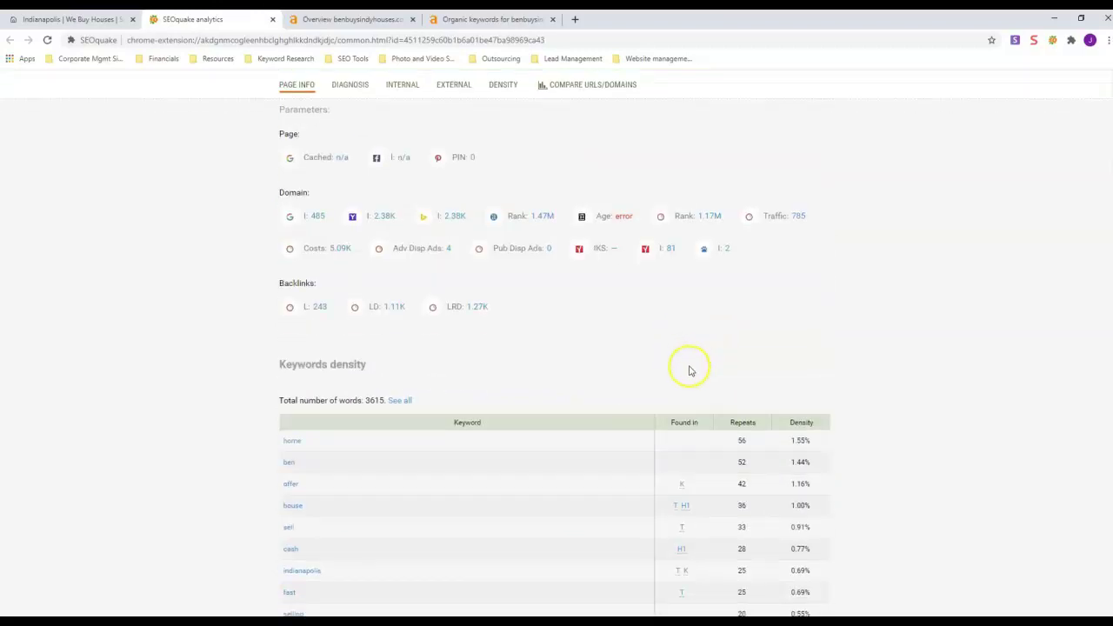
scroll(795, 474, down, 4)
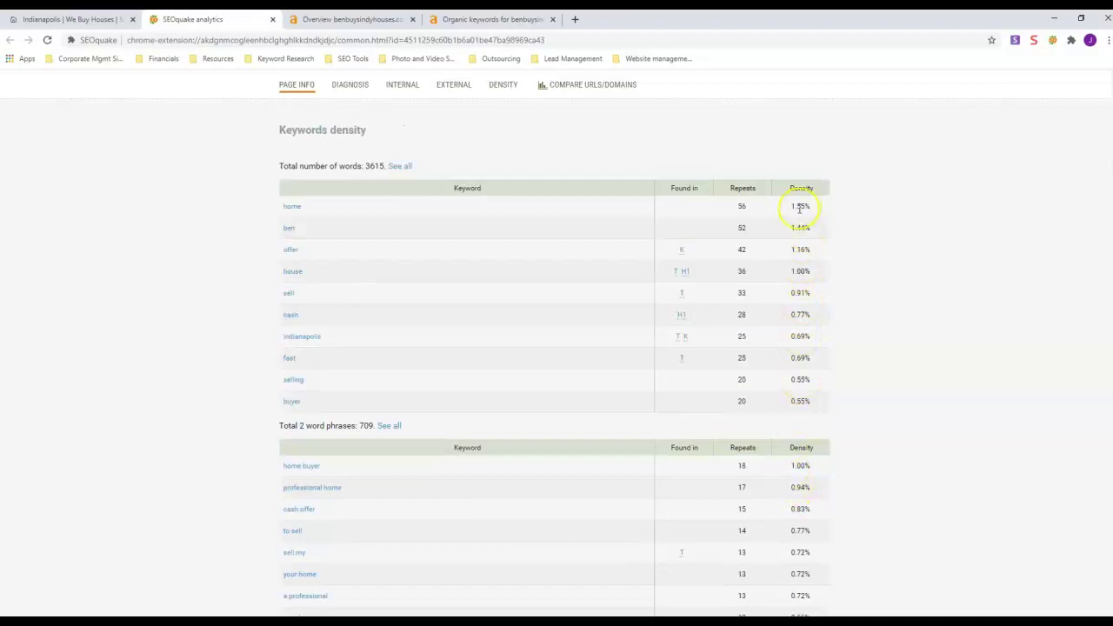
scroll(800, 209, down, 12)
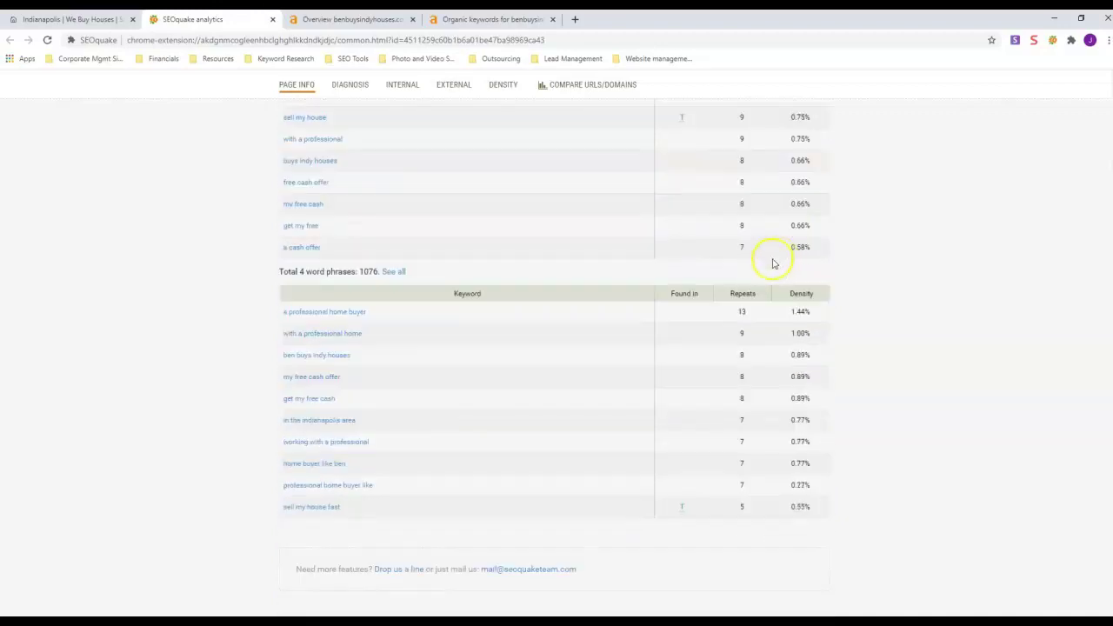
scroll(687, 228, up, 15)
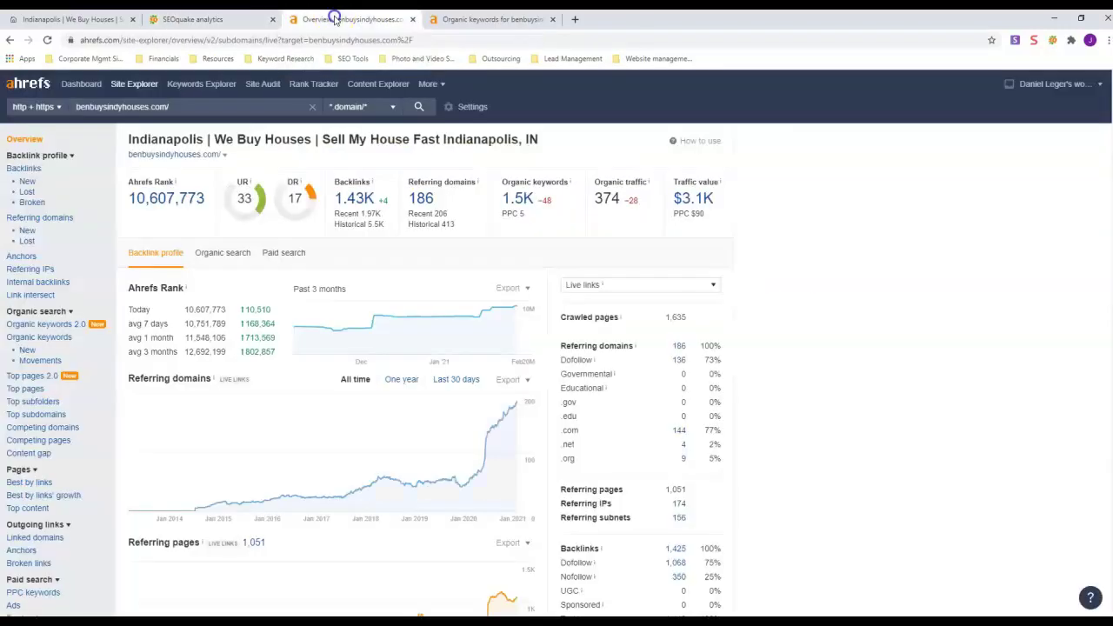
Switch to the Ahrefs overview of benbuysindyhouses.com and examine its headline metrics, referring domains and referring pages charts.
click(336, 20)
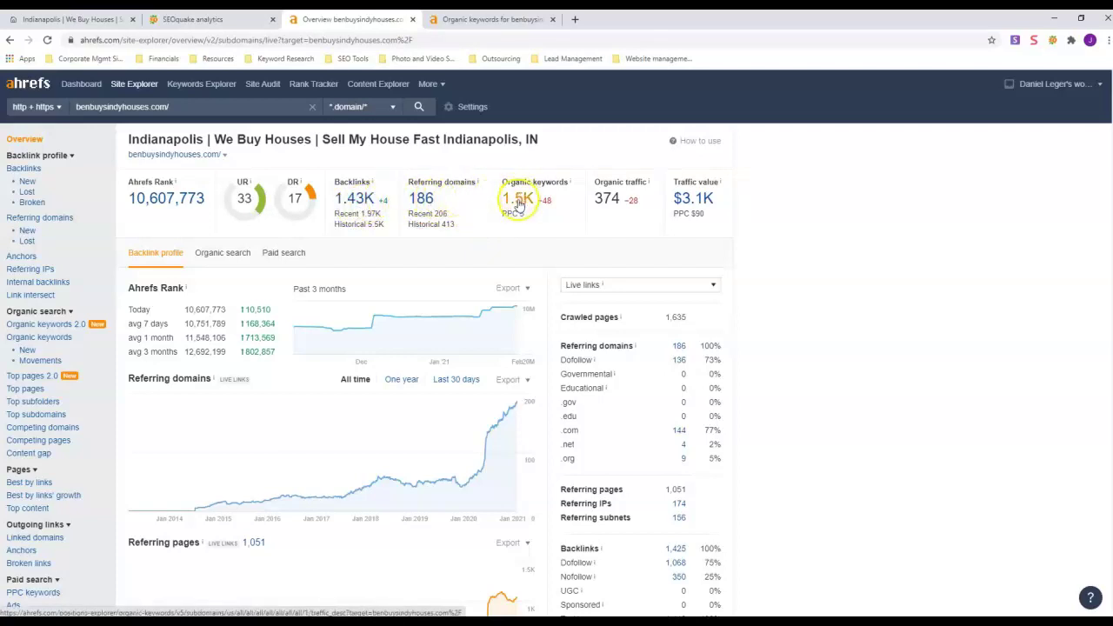
scroll(591, 204, down, 2)
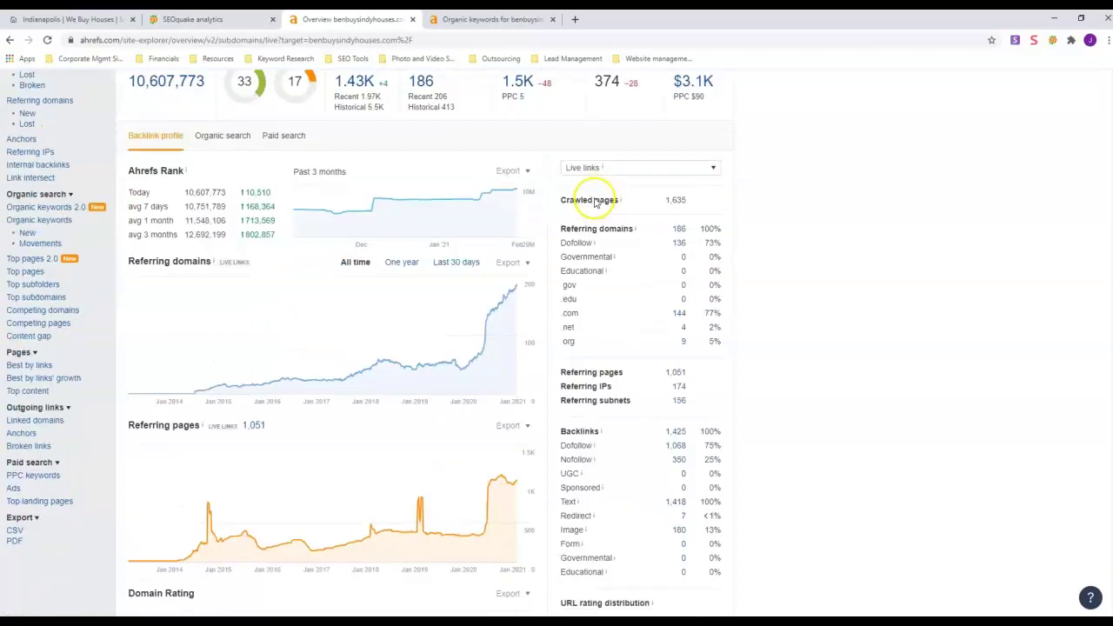
scroll(595, 203, up, 2)
scroll(541, 225, down, 2)
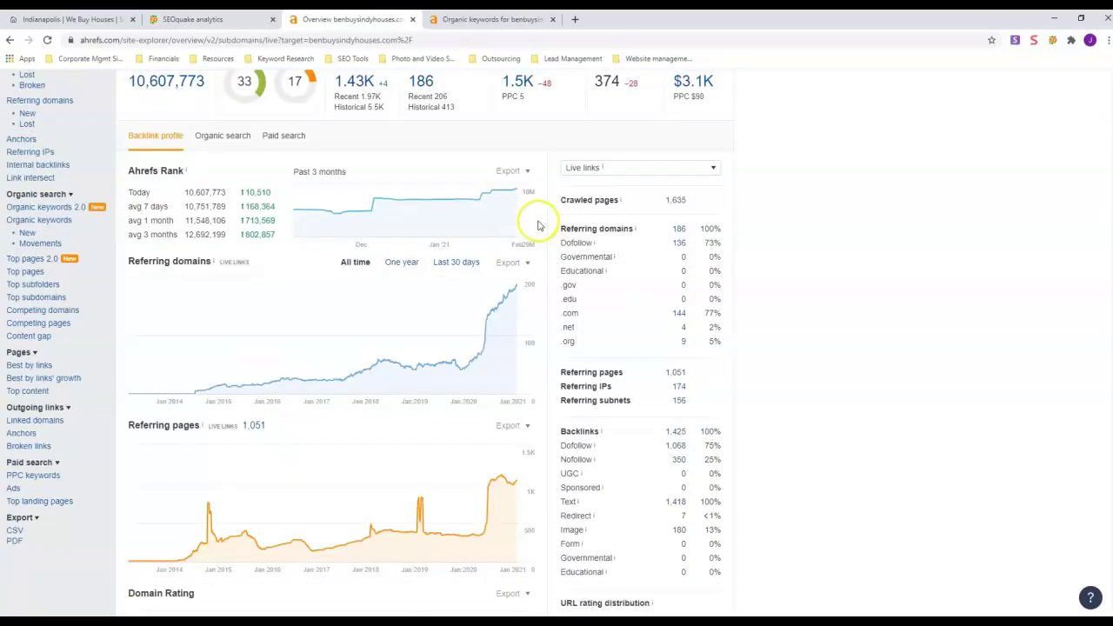
scroll(537, 225, up, 2)
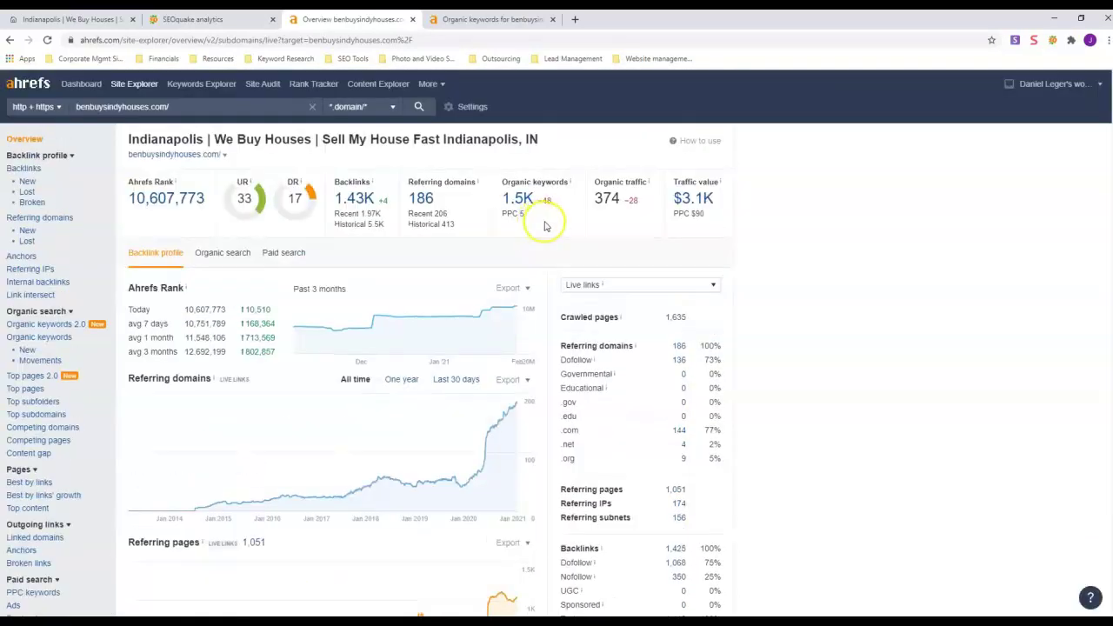
Skim the rest of the backlink profile, from Domain Rating and new and lost links to Anchors, and return to the headline metrics.
scroll(545, 226, down, 3)
scroll(545, 226, down, 8)
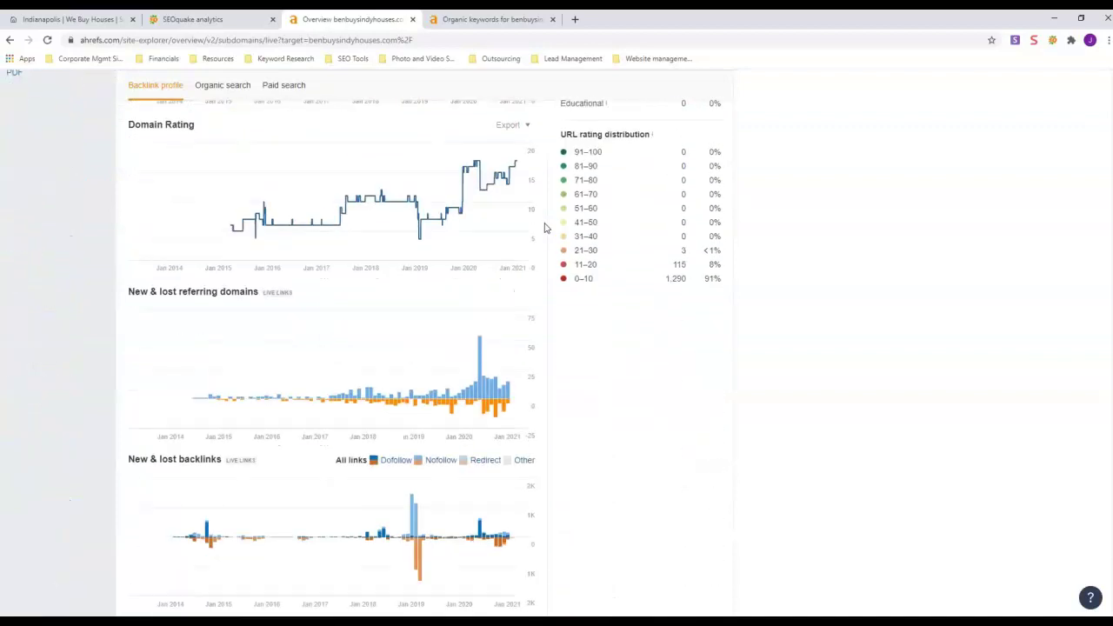
scroll(545, 228, down, 3)
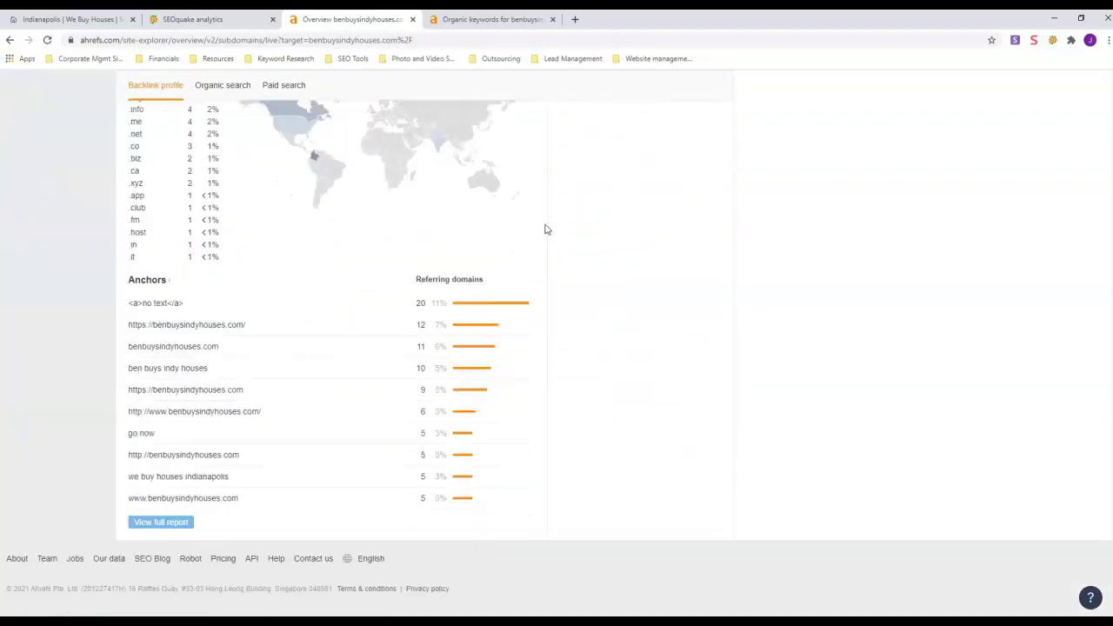
scroll(362, 290, up, 2)
scroll(361, 291, up, 12)
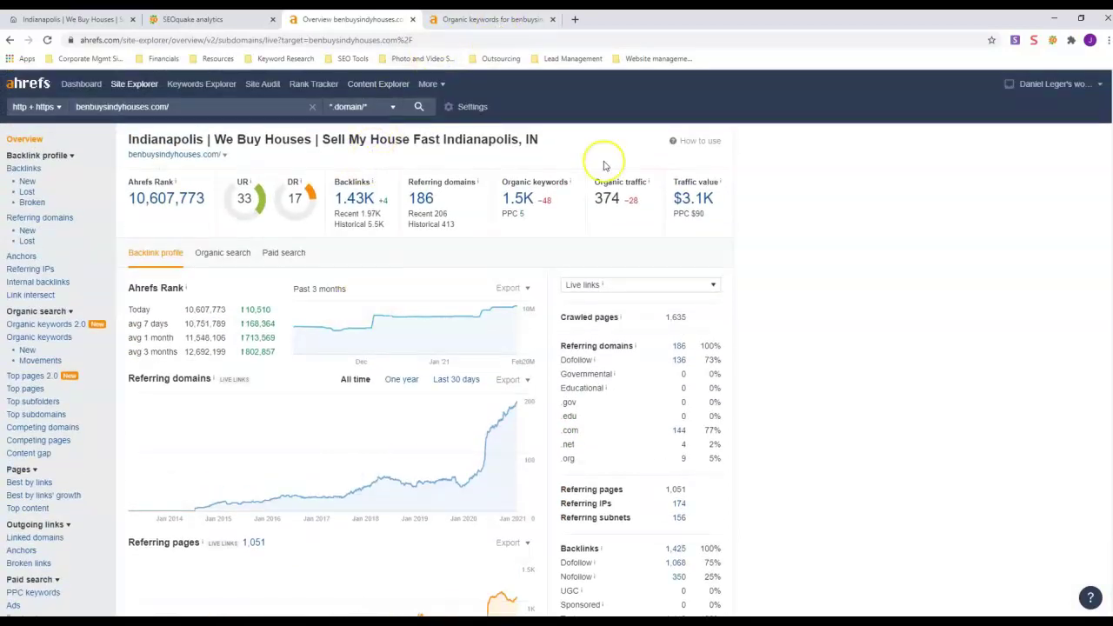
Switch to the Ahrefs Organic Keywords report and review the first page of ranking keywords with their volumes, positions and URLs.
click(493, 20)
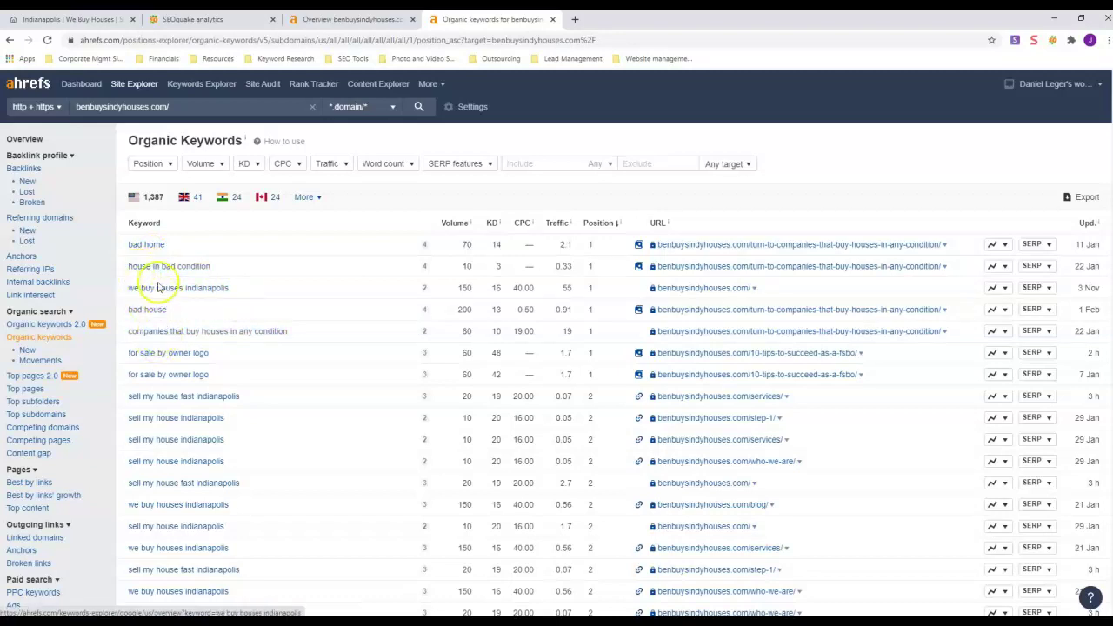
scroll(161, 322, down, 2)
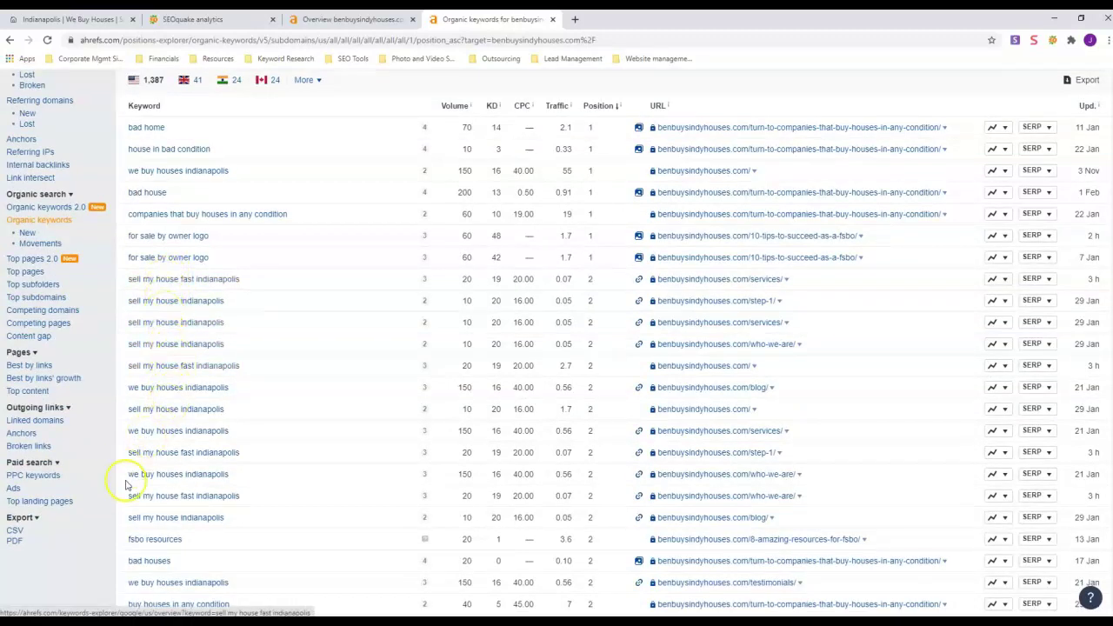
scroll(179, 313, down, 3)
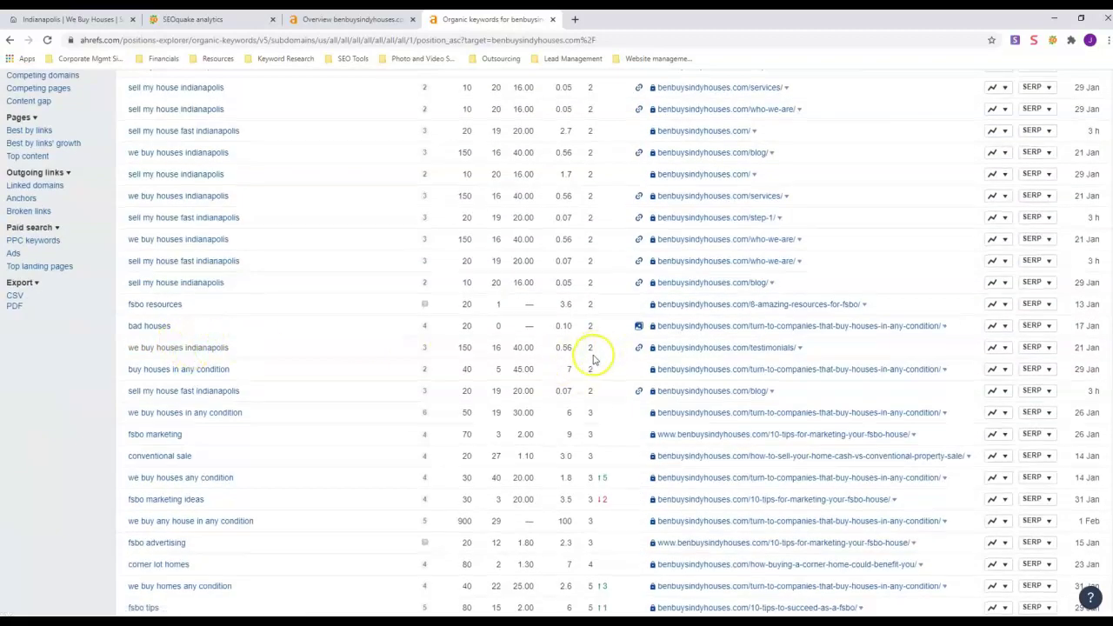
scroll(591, 359, down, 5)
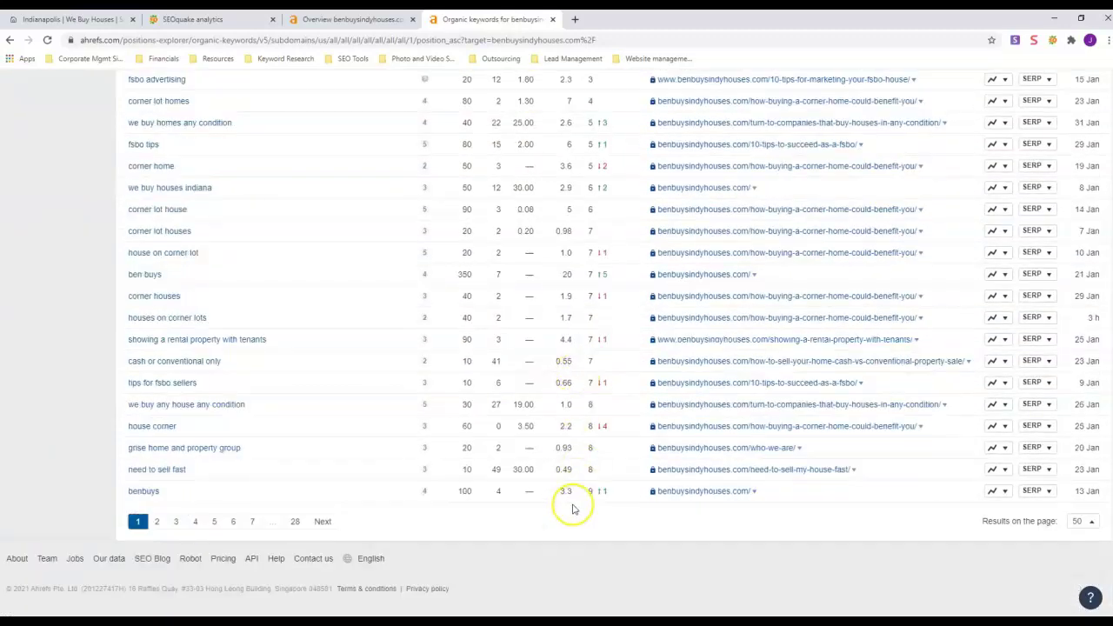
scroll(572, 461, up, 12)
scroll(578, 432, up, 2)
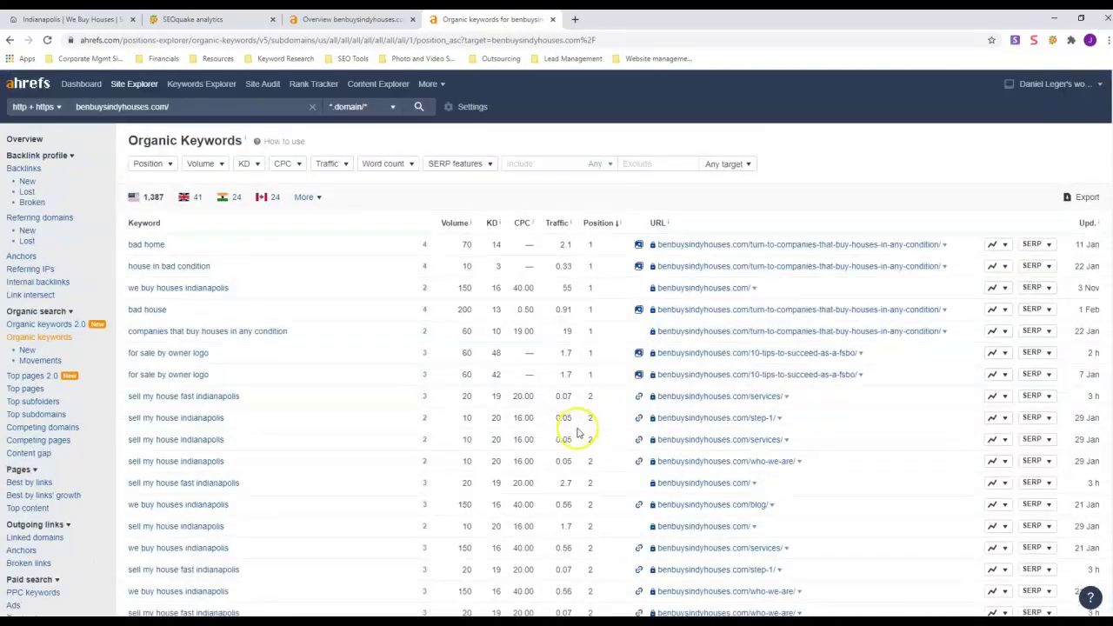